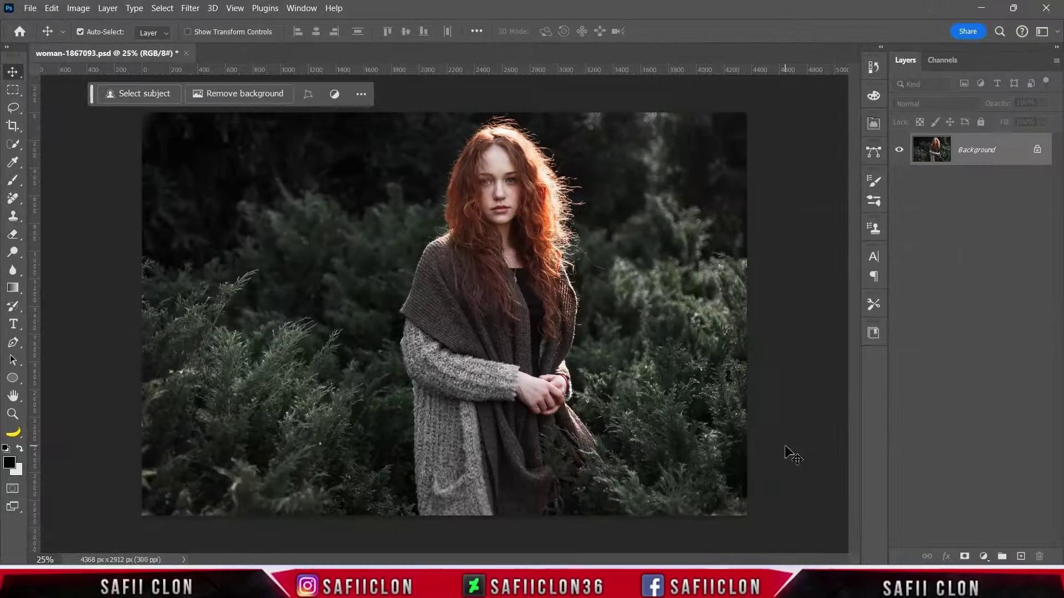
Unlock the Background photo and duplicate it as a new layer
{"action": "key", "text": "ctrl+minus"}
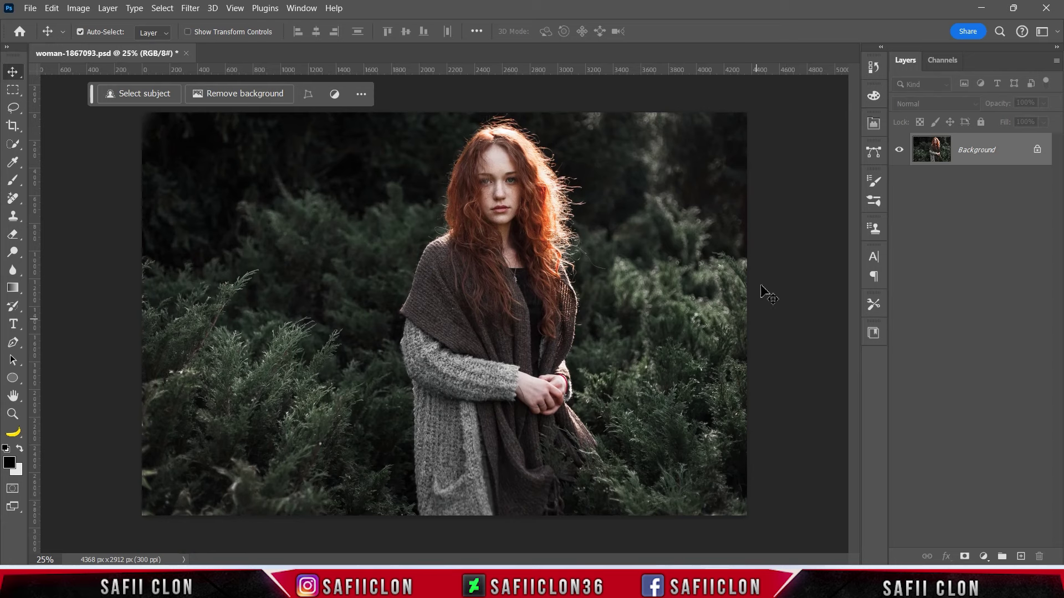
{"action": "left_click", "coordinate": [1037, 151]}
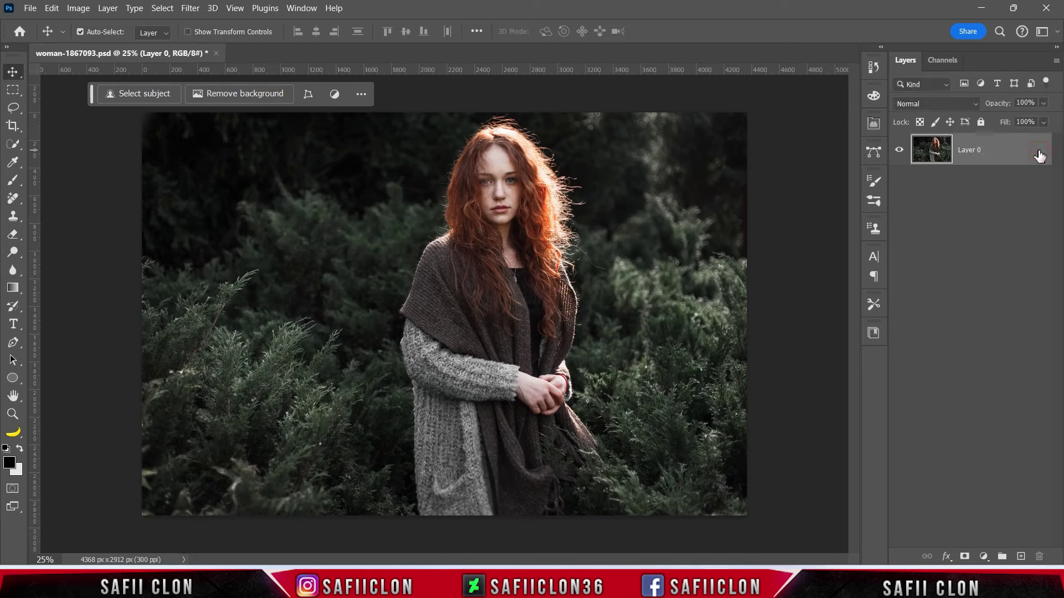
{"action": "right_click", "coordinate": [1001, 155]}
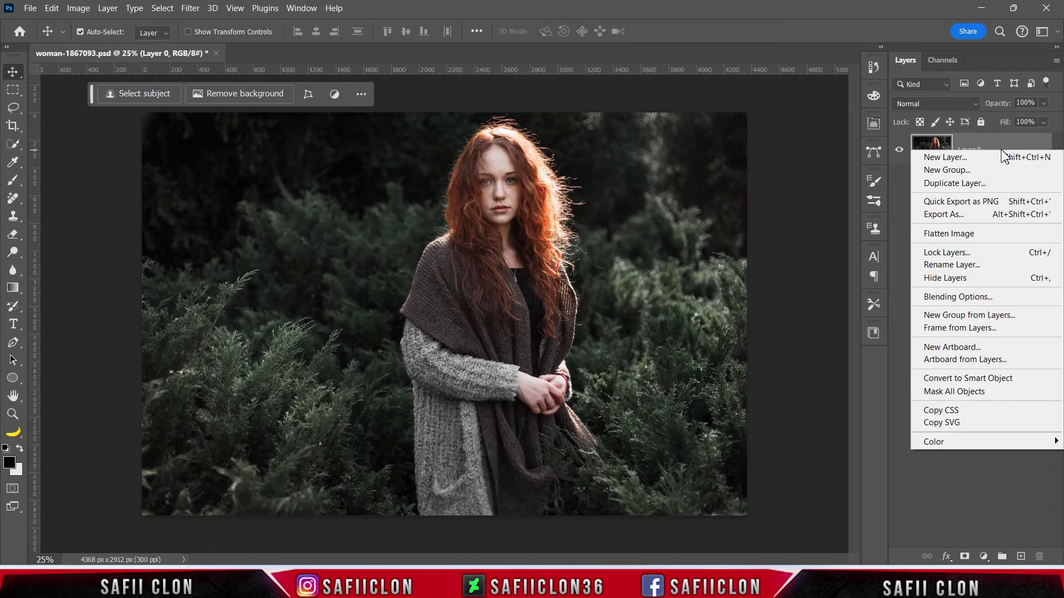
{"action": "left_click", "coordinate": [951, 185]}
{"action": "left_click", "coordinate": [644, 152]}
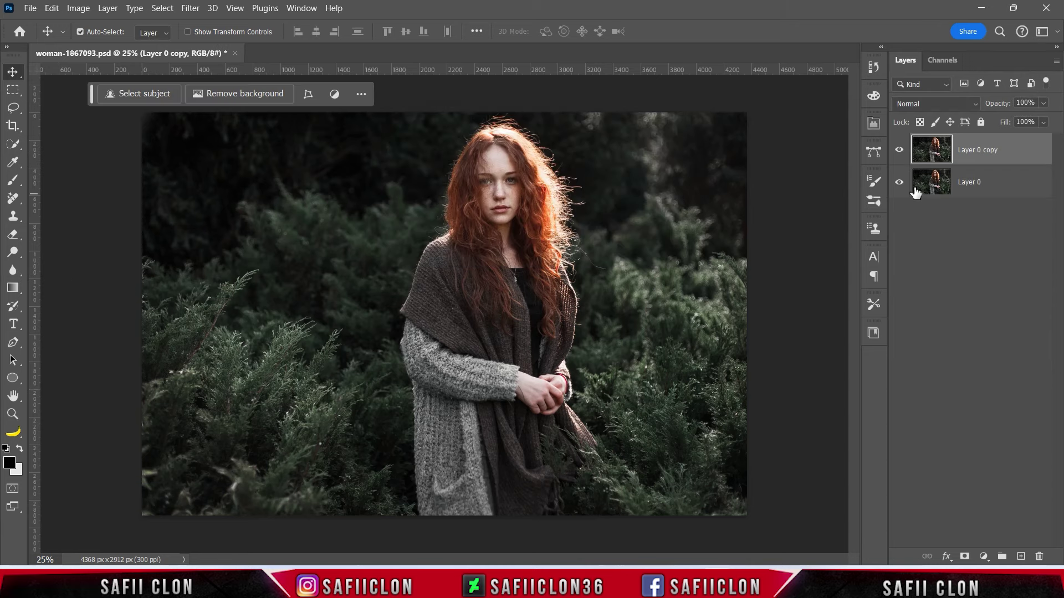
Rename the copy to EDIT and the original layer to ORIGINAL
{"action": "double_click", "coordinate": [973, 153]}
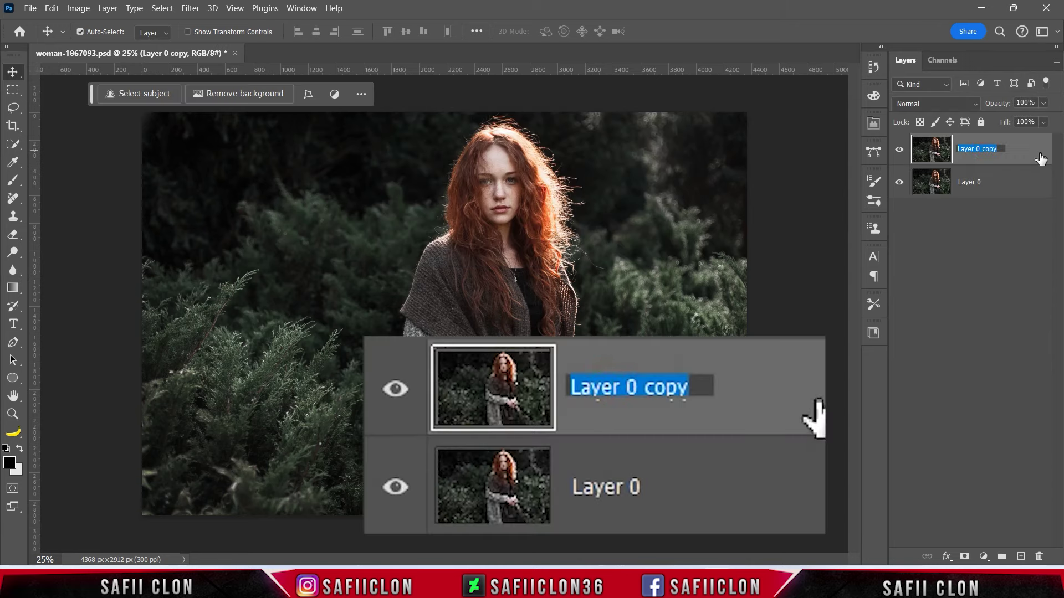
{"action": "type", "text": "EDIT"}
{"action": "left_click", "coordinate": [1039, 159]}
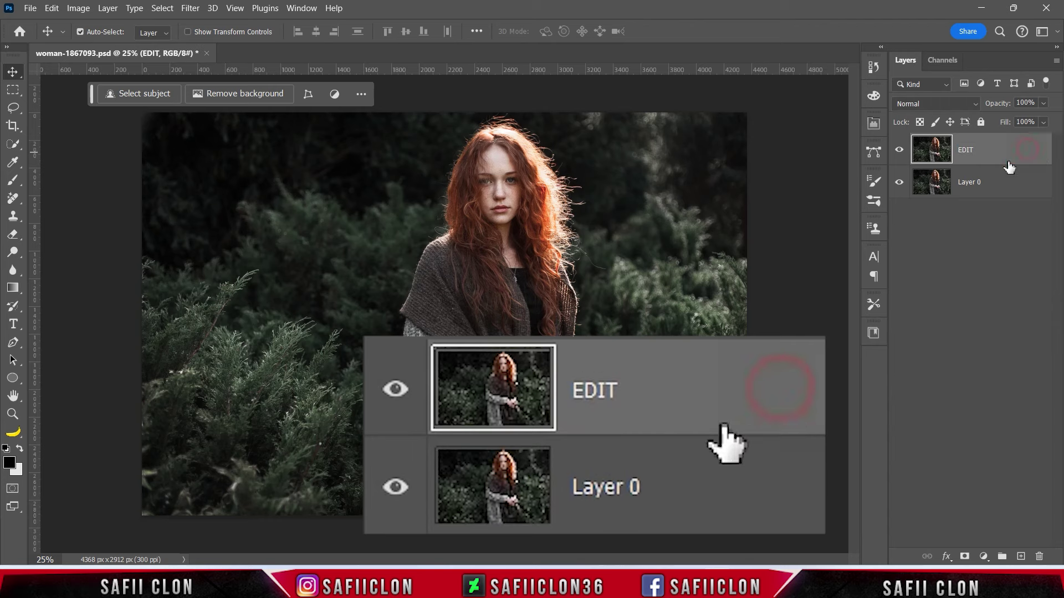
{"action": "double_click", "coordinate": [975, 183]}
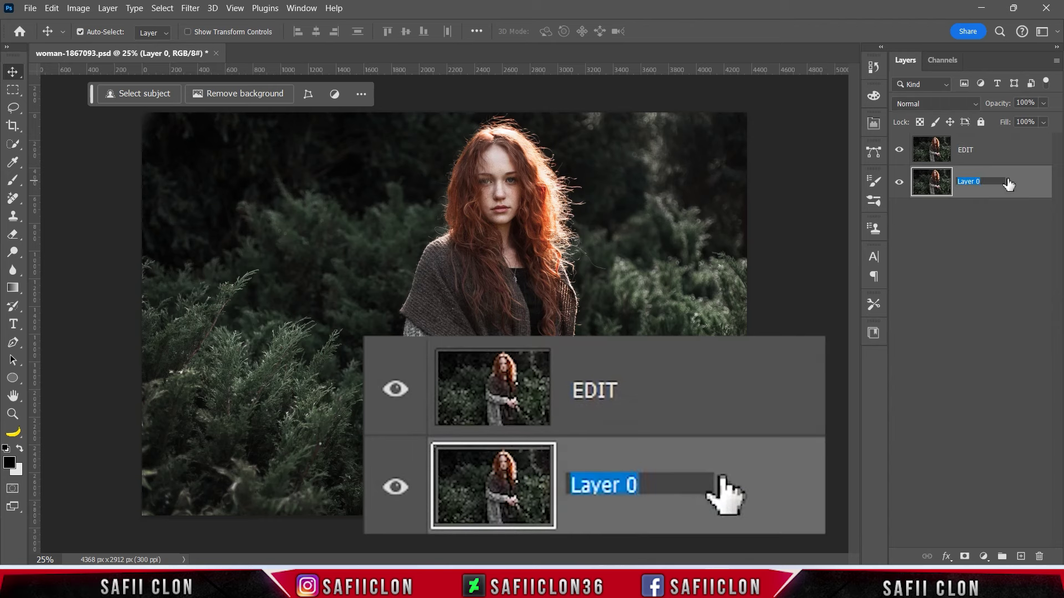
{"action": "type", "text": "ORIGINAL"}
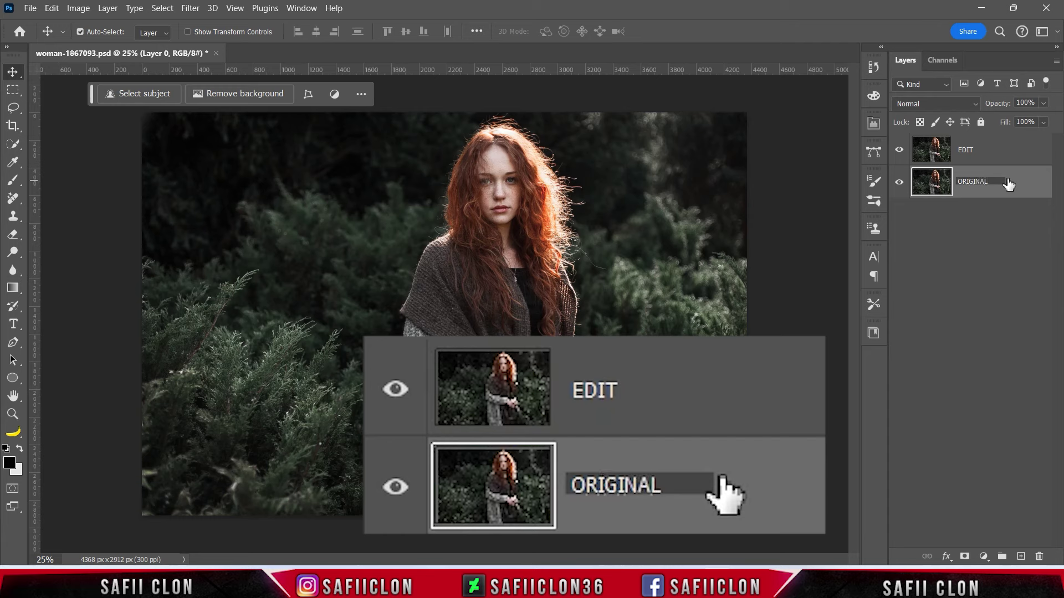
{"action": "key", "text": "Return"}
Convert the EDIT layer into a Smart Object
{"action": "left_click", "coordinate": [990, 153]}
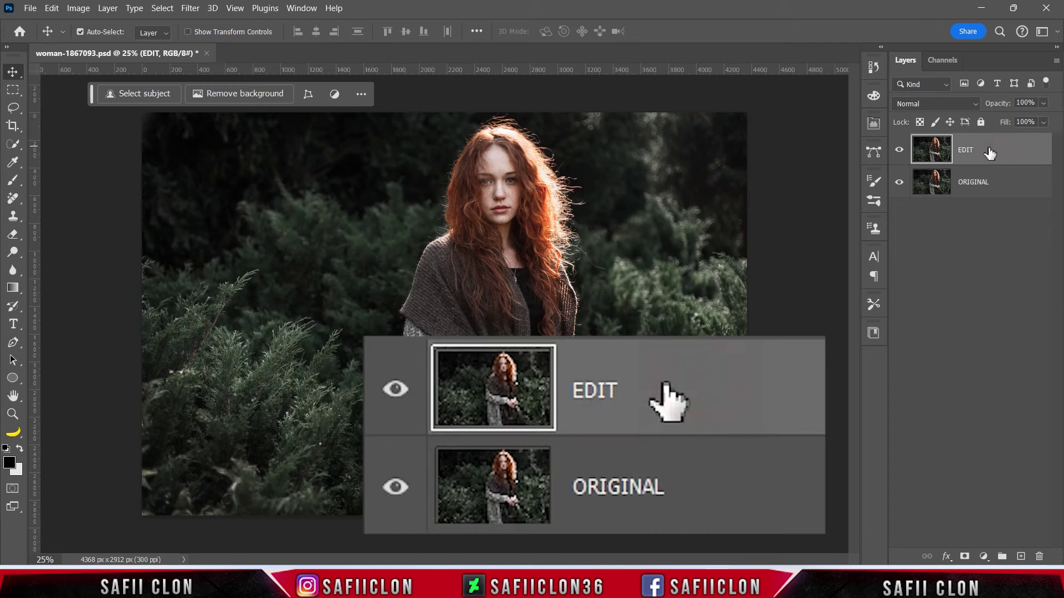
{"action": "right_click", "coordinate": [991, 153]}
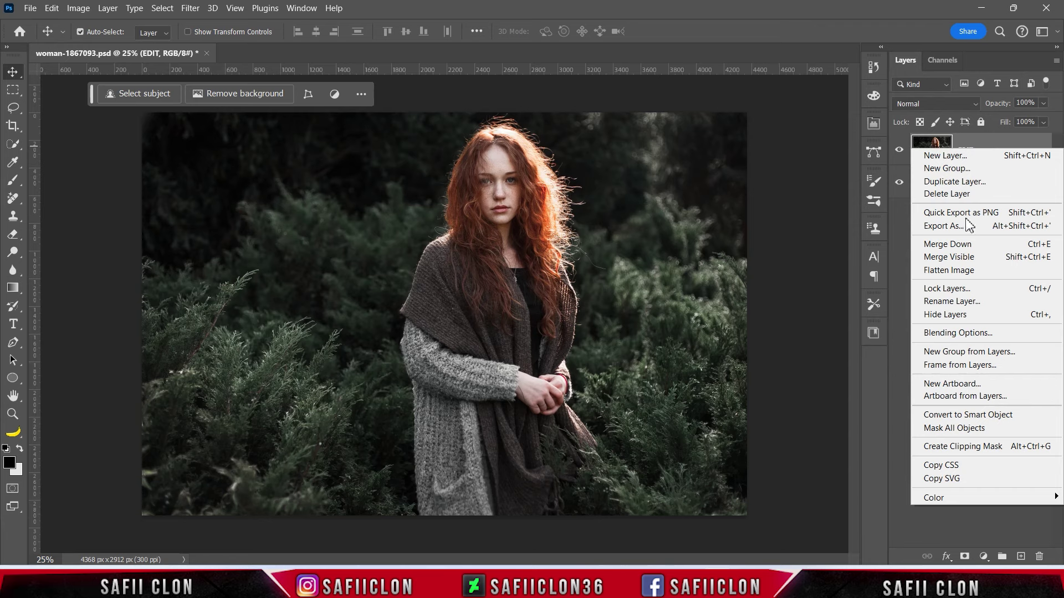
{"action": "left_click", "coordinate": [992, 414]}
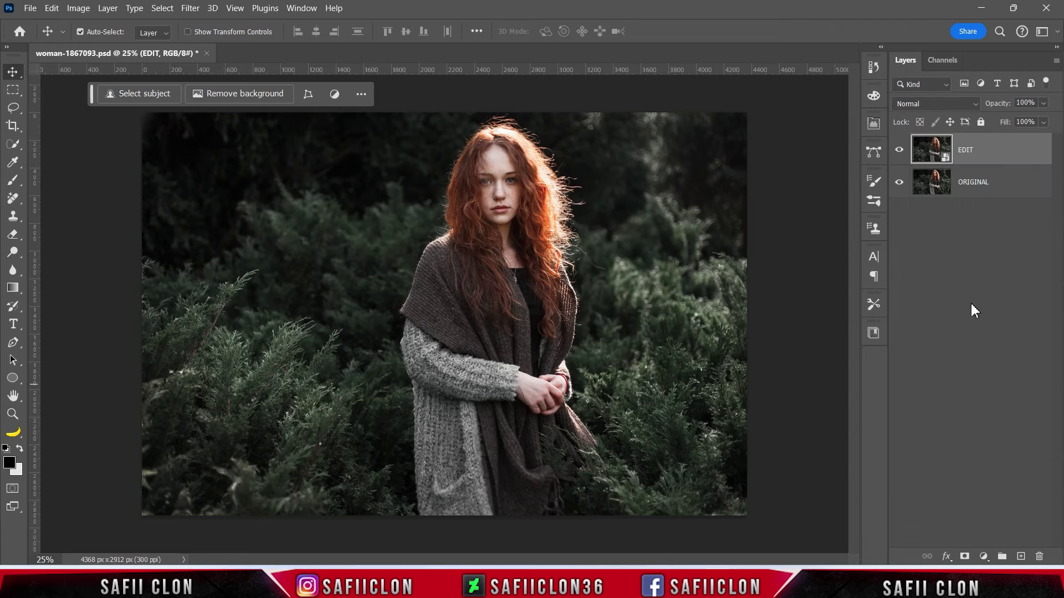
{"action": "left_click", "coordinate": [191, 7]}
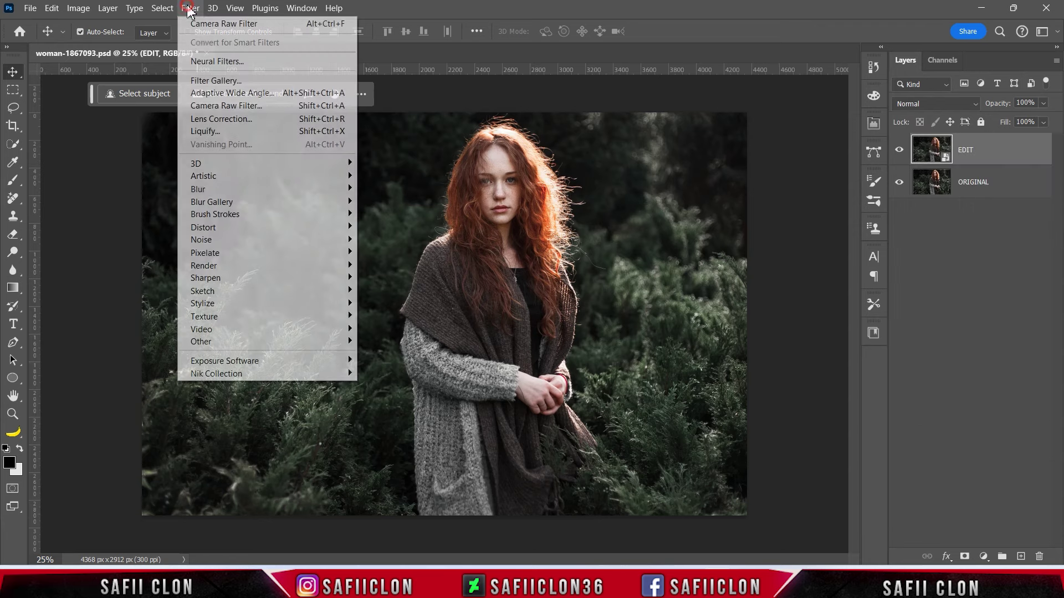
In Camera Raw, set Exposure +0.05, Contrast +21, Highlights +17, Shadows -45, Whites +31, Blacks -17
{"action": "left_click", "coordinate": [252, 106]}
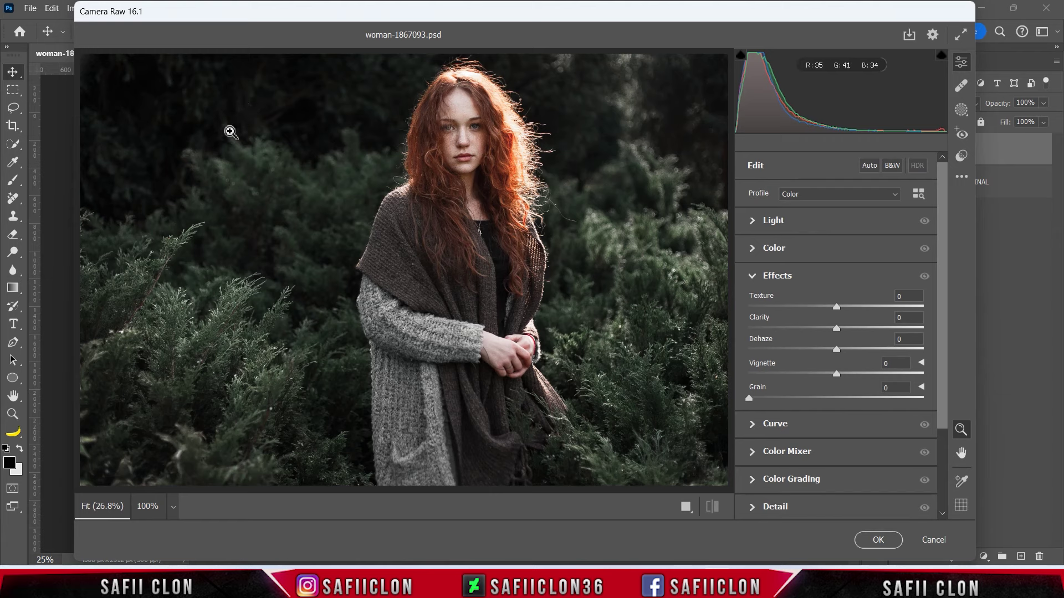
{"action": "left_click", "coordinate": [781, 223]}
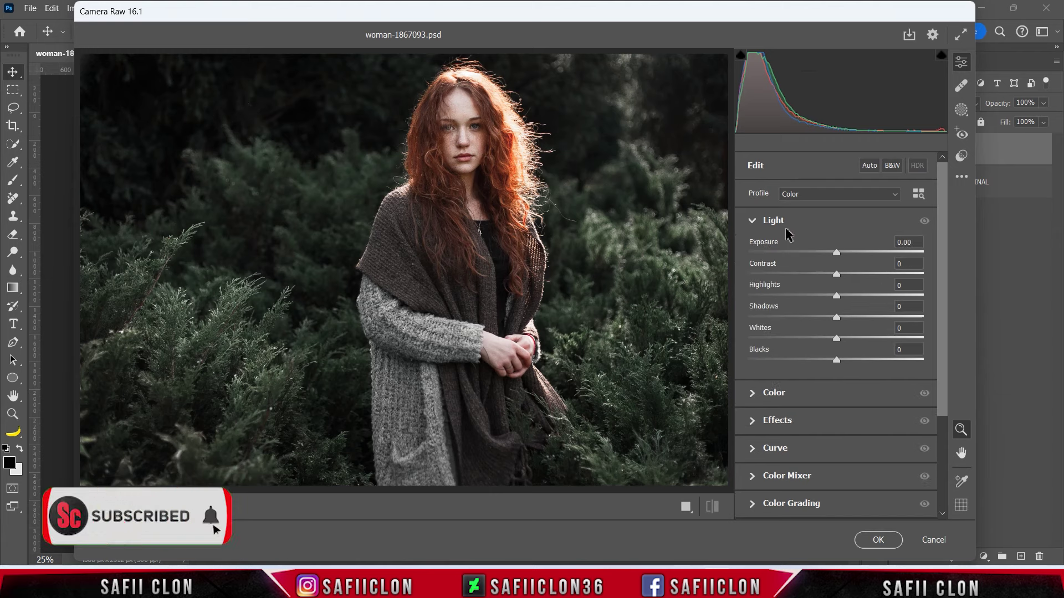
{"action": "left_click_drag", "start_coordinate": [838, 253], "coordinate": [856, 274]}
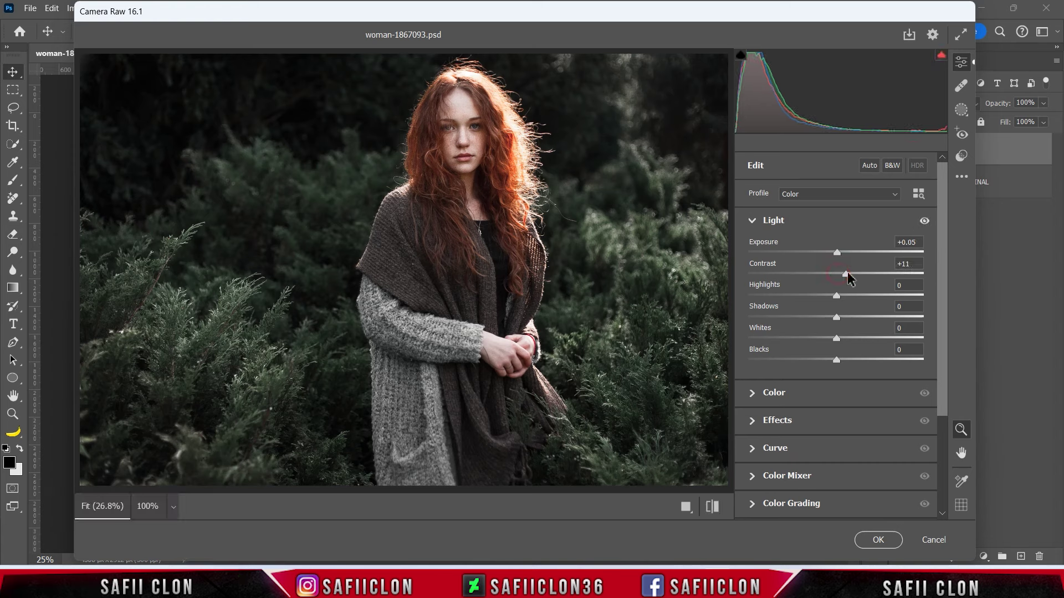
{"action": "left_click", "coordinate": [836, 297]}
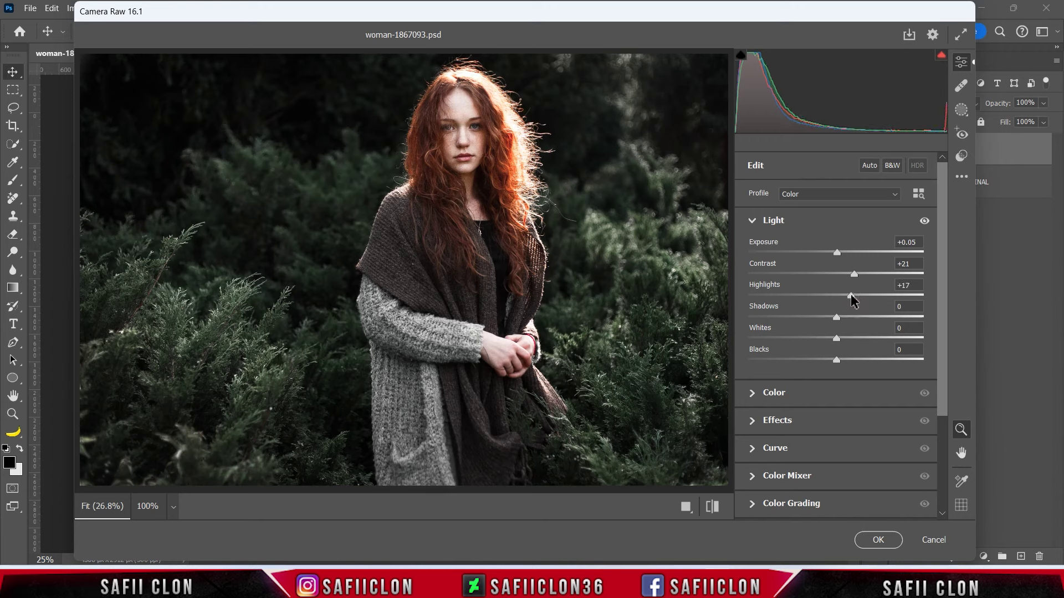
{"action": "mouse_move", "coordinate": [836, 317]}
{"action": "left_mouse_down"}
{"action": "mouse_move", "coordinate": [756, 317]}
{"action": "mouse_move", "coordinate": [812, 317]}
{"action": "mouse_move", "coordinate": [796, 317]}
{"action": "left_mouse_up"}
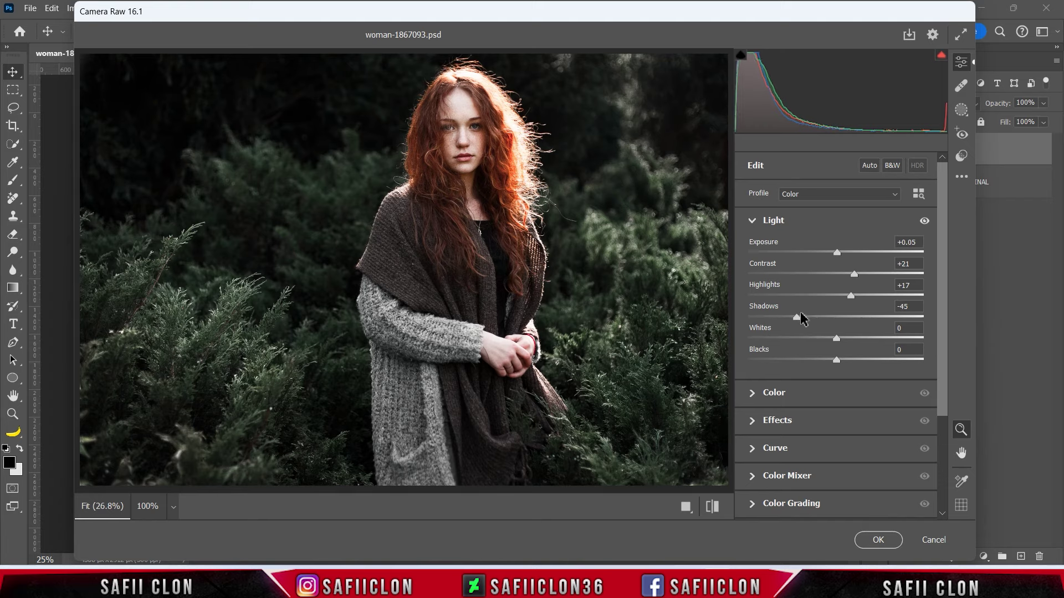
{"action": "left_click_drag", "start_coordinate": [837, 339], "coordinate": [865, 339]}
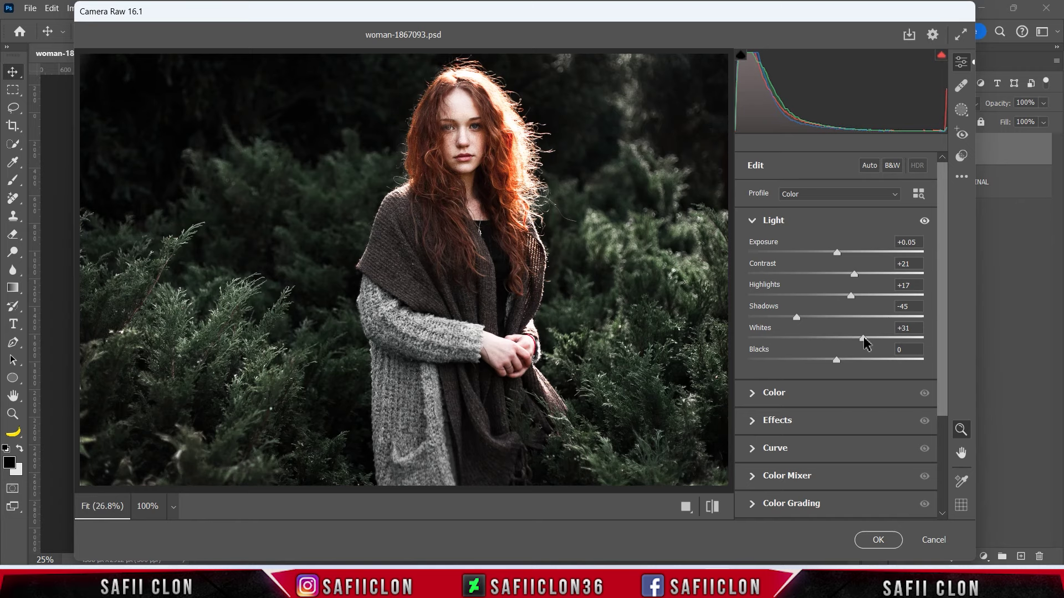
{"action": "mouse_move", "coordinate": [836, 360]}
{"action": "left_mouse_down"}
{"action": "mouse_move", "coordinate": [898, 361]}
{"action": "mouse_move", "coordinate": [824, 361]}
{"action": "left_mouse_up"}
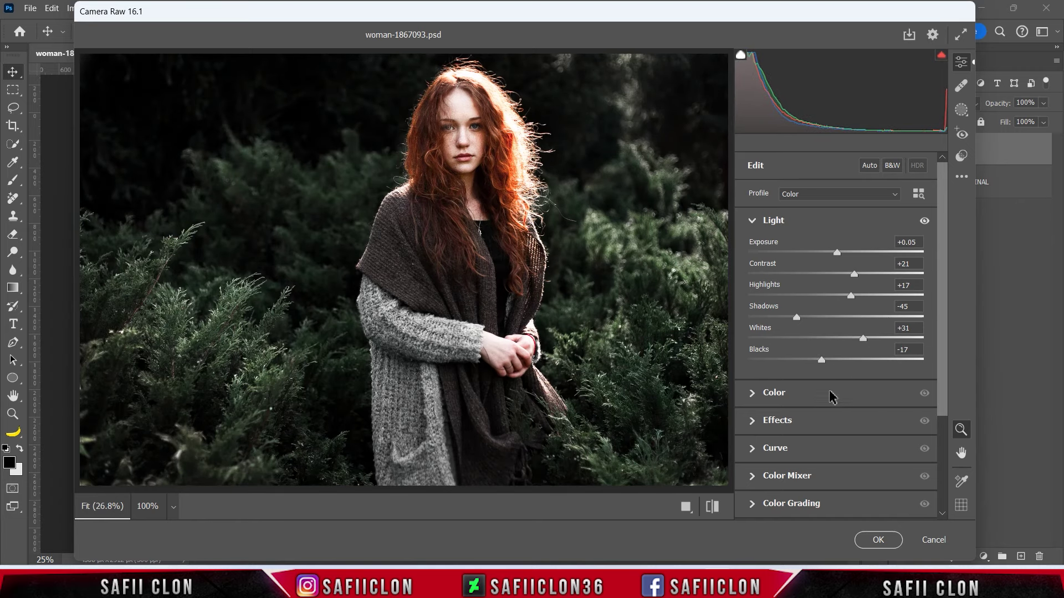
{"action": "left_click", "coordinate": [783, 394]}
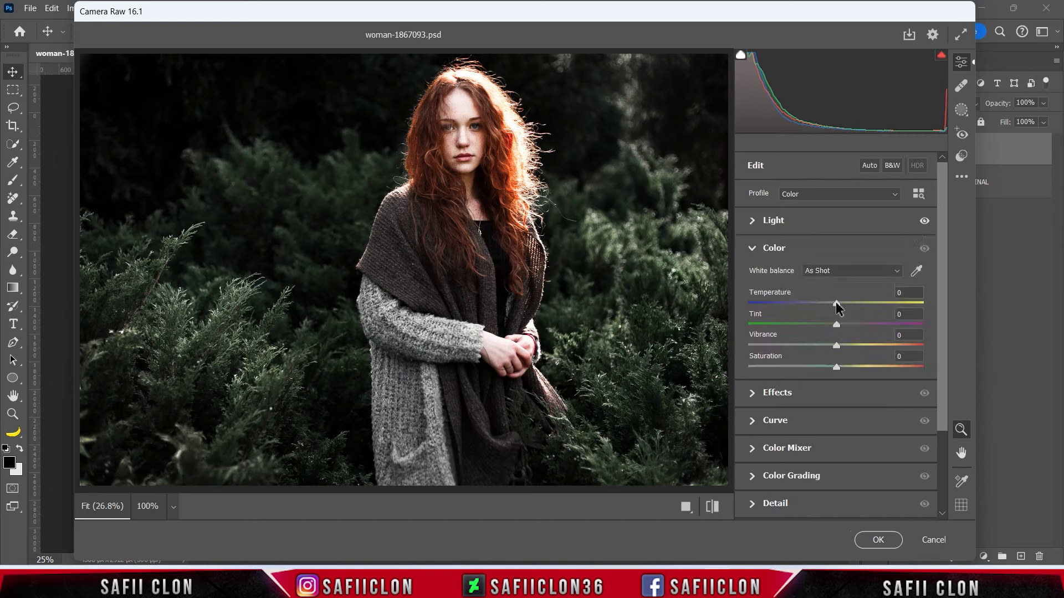
Warm Temperature to +9, tint slightly green, and set Texture -25, Clarity +24, Dehaze +12
{"action": "left_click_drag", "start_coordinate": [837, 303], "coordinate": [843, 303]}
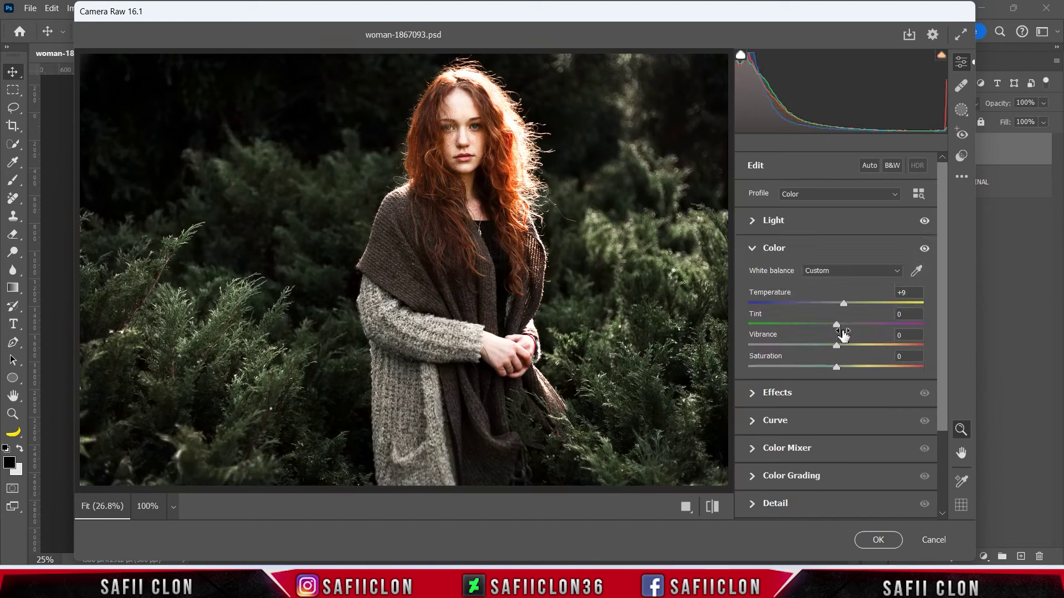
{"action": "left_click_drag", "start_coordinate": [828, 323], "coordinate": [827, 323]}
{"action": "left_click", "coordinate": [825, 396]}
{"action": "mouse_move", "coordinate": [832, 311]}
{"action": "left_mouse_down"}
{"action": "mouse_move", "coordinate": [807, 330]}
{"action": "mouse_move", "coordinate": [859, 332]}
{"action": "left_mouse_up"}
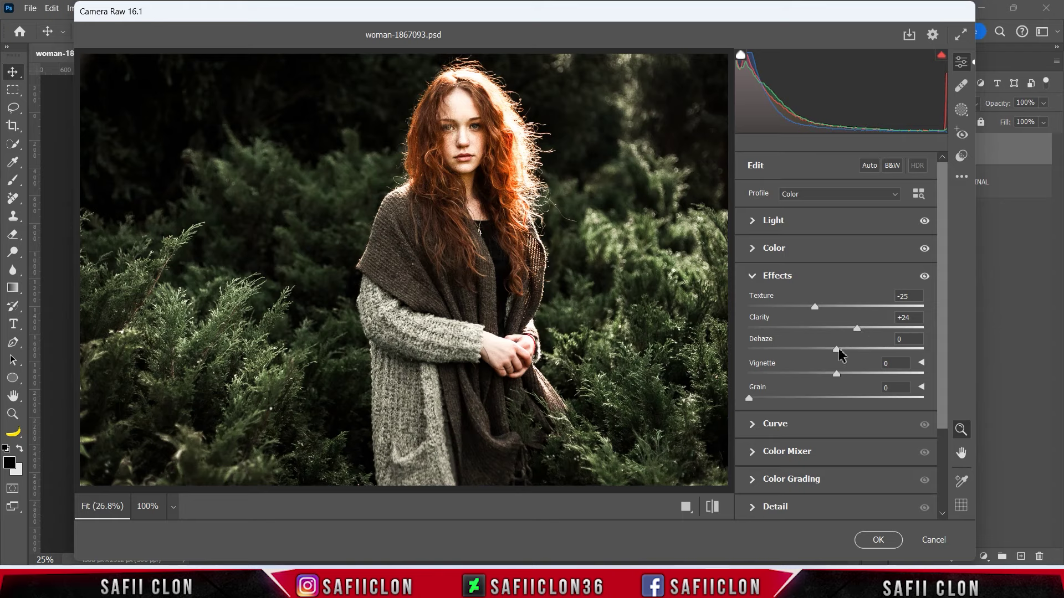
{"action": "mouse_move", "coordinate": [839, 355]}
{"action": "left_mouse_down"}
{"action": "mouse_move", "coordinate": [874, 352]}
{"action": "mouse_move", "coordinate": [854, 349]}
{"action": "left_mouse_up"}
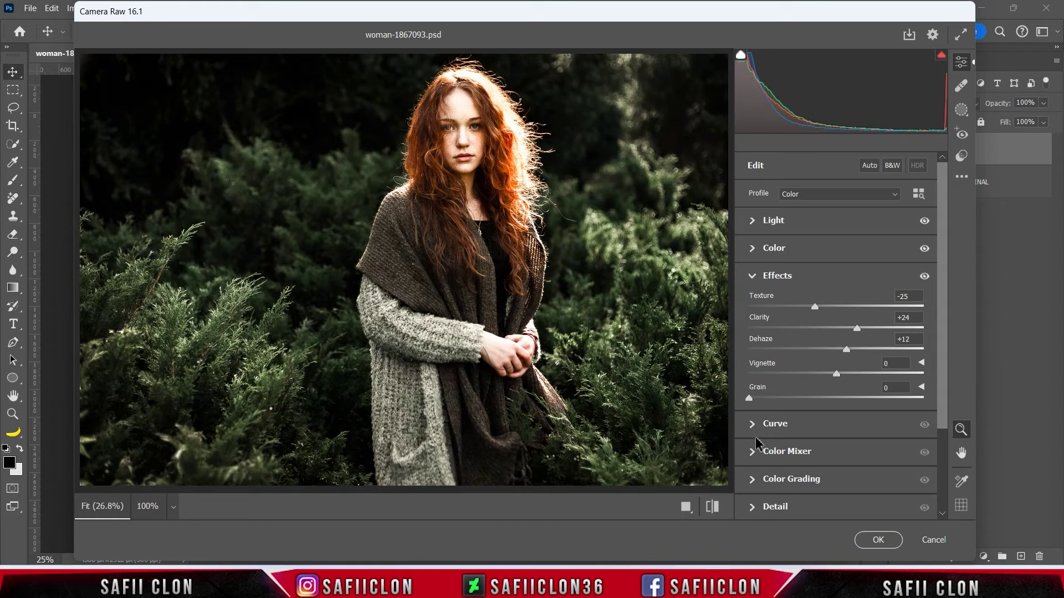
Compare the Before/After views and apply the Camera Raw filter to EDIT
{"action": "left_click", "coordinate": [686, 506]}
{"action": "left_click", "coordinate": [646, 507]}
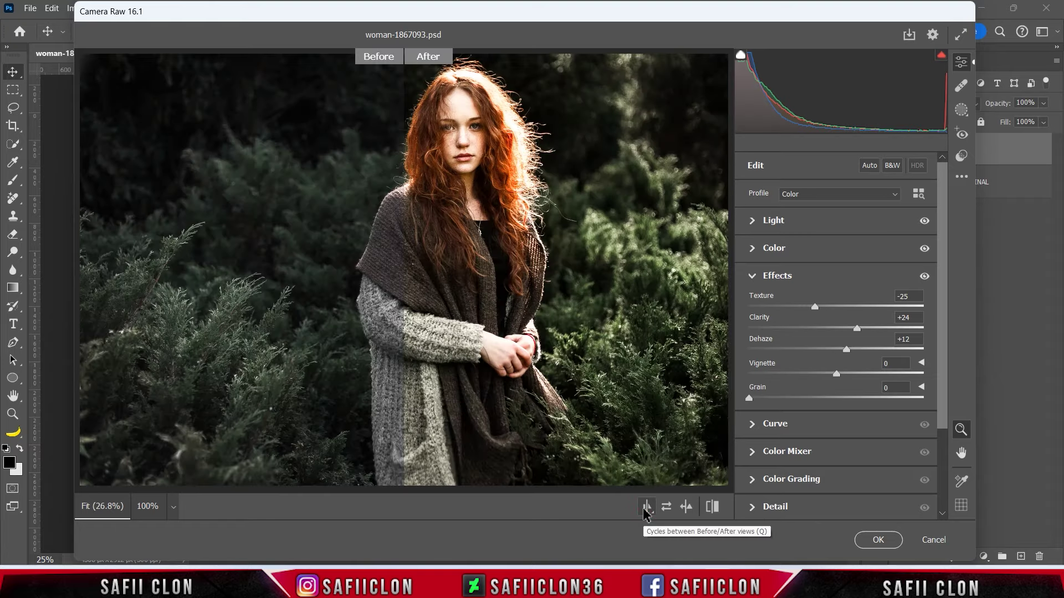
{"action": "left_click", "coordinate": [646, 507]}
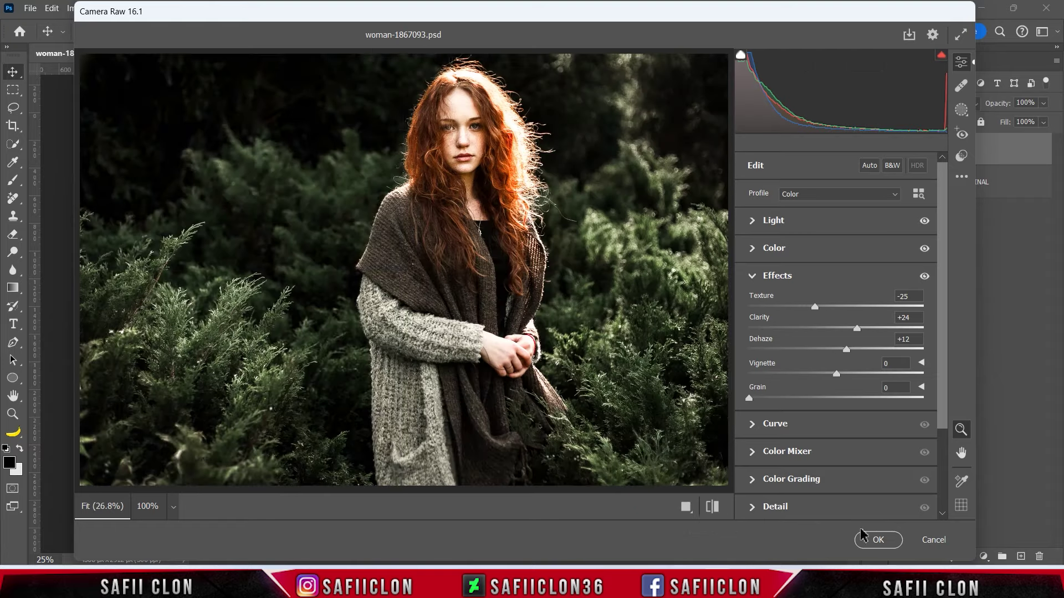
{"action": "left_click", "coordinate": [879, 539]}
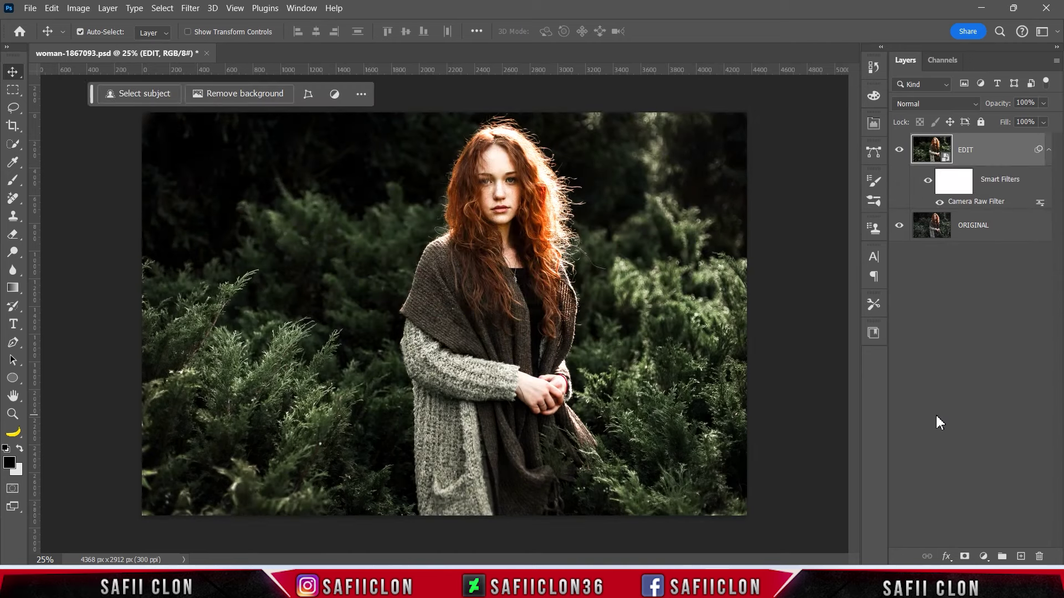
Duplicate the EDIT layer as EDIT copy
{"action": "left_click", "coordinate": [899, 150]}
{"action": "right_click", "coordinate": [1003, 149]}
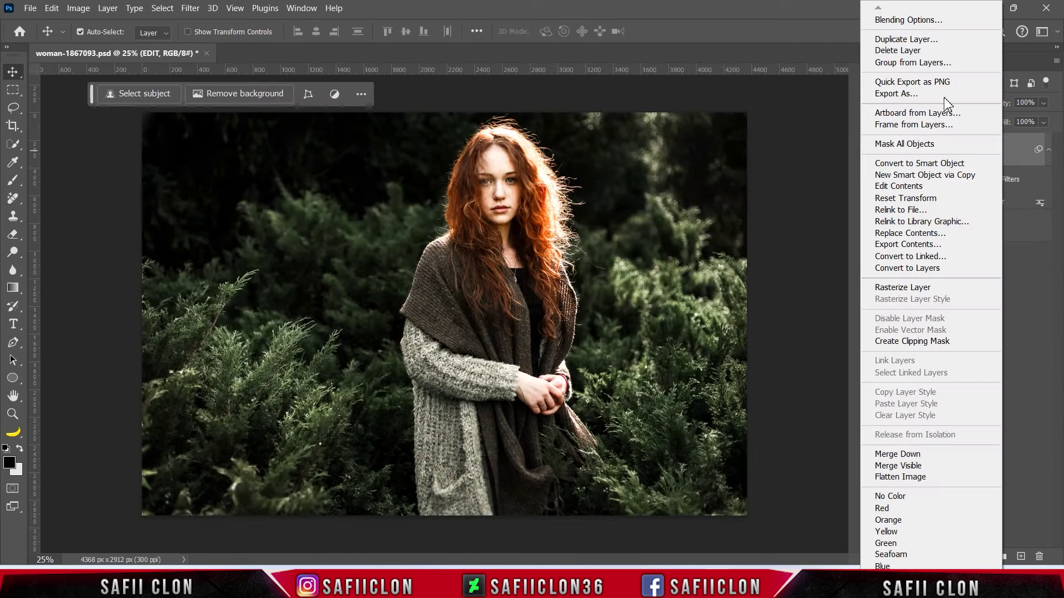
{"action": "left_click", "coordinate": [899, 40]}
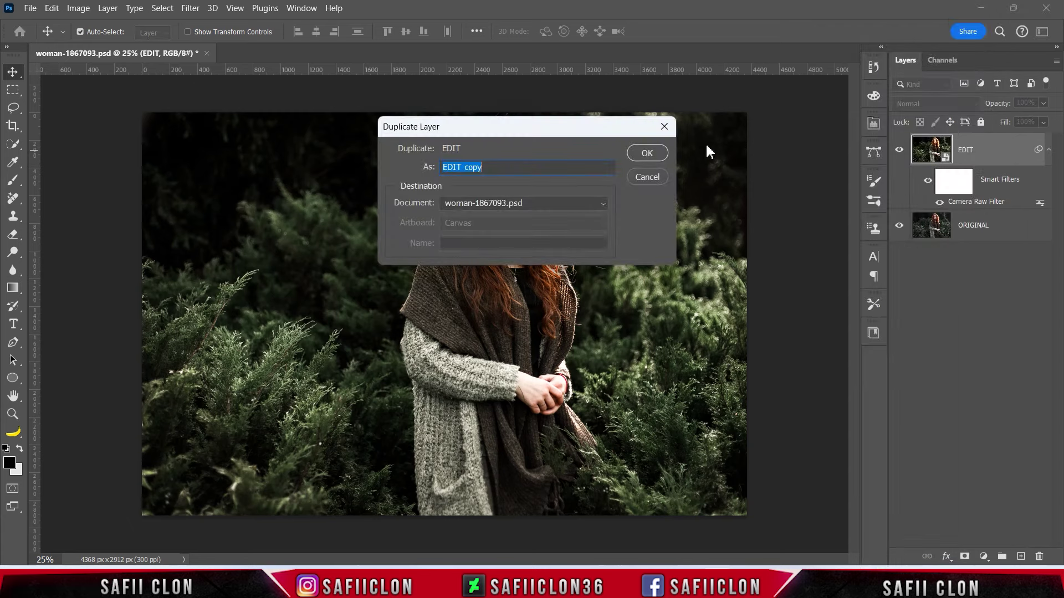
{"action": "left_click", "coordinate": [648, 152]}
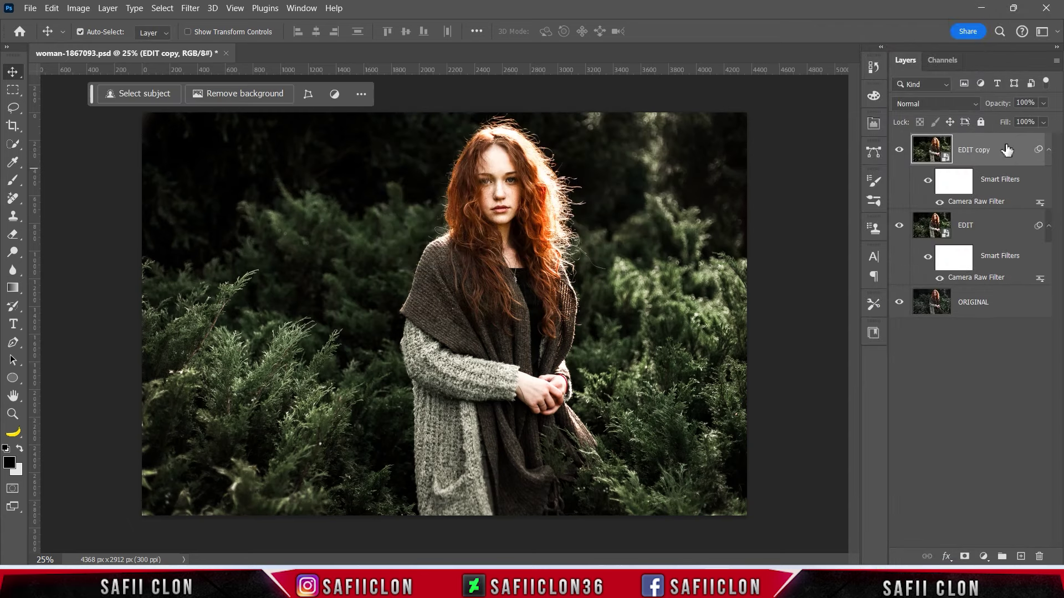
Blur EDIT copy with a 16.6 px Gaussian Blur
{"action": "left_click", "coordinate": [190, 8]}
{"action": "mouse_move", "coordinate": [198, 188]}
{"action": "left_click", "coordinate": [422, 244]}
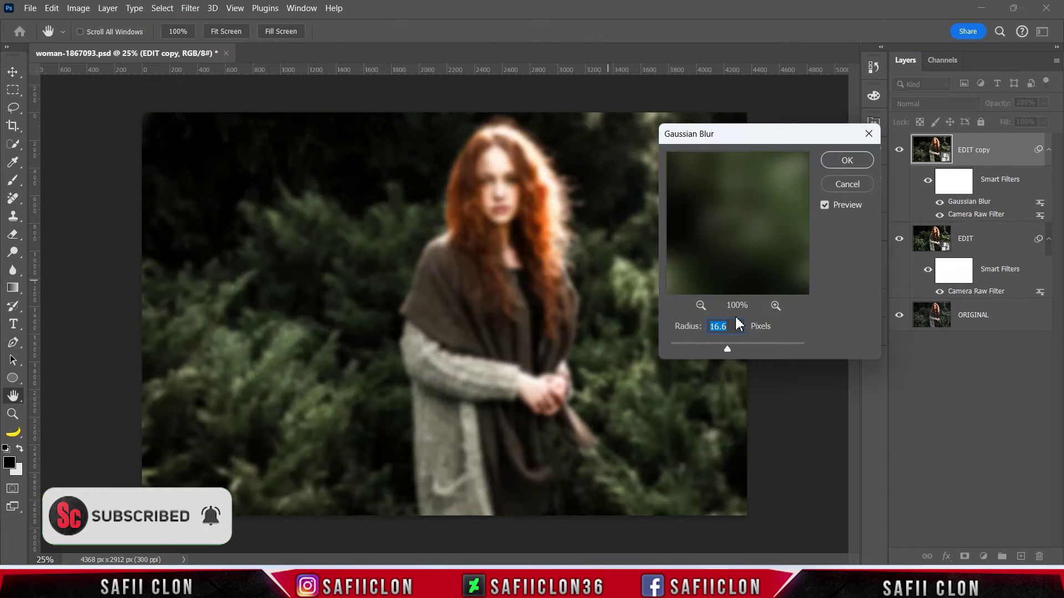
{"action": "left_click_drag", "start_coordinate": [716, 354], "coordinate": [728, 351]}
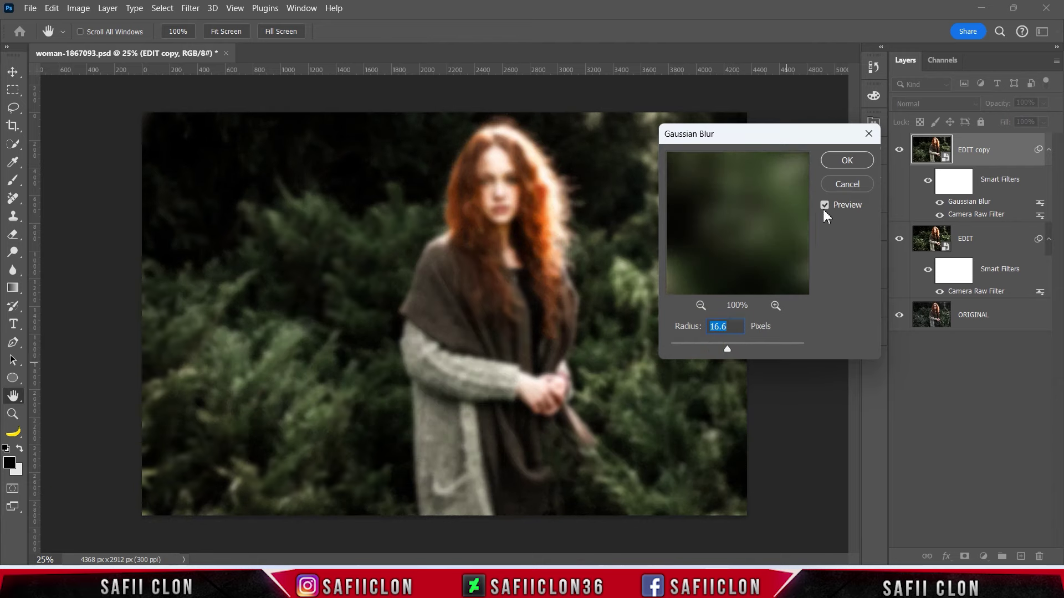
{"action": "left_click", "coordinate": [846, 160]}
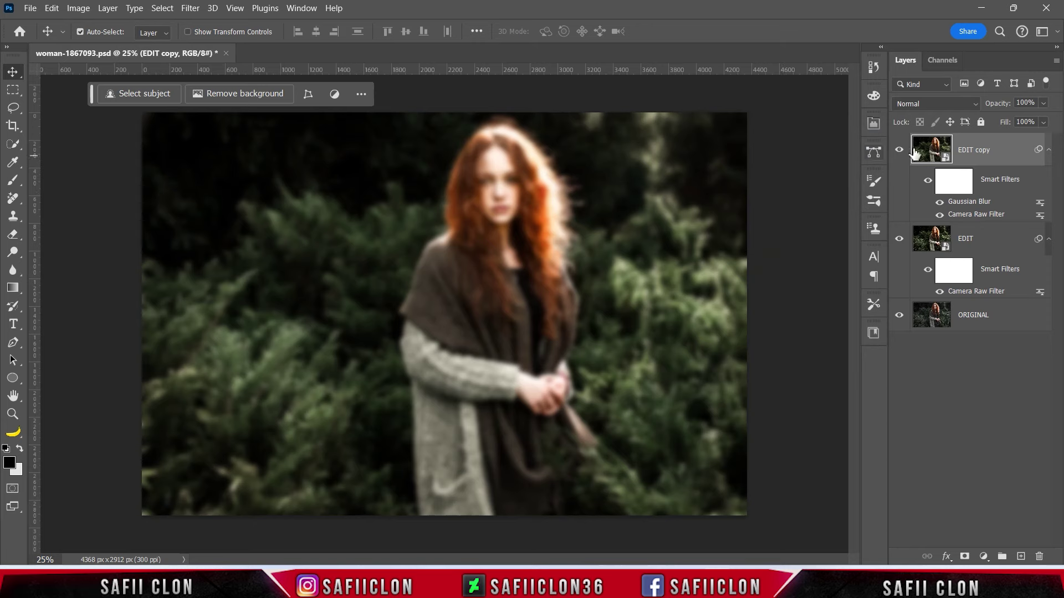
Set EDIT copy's blend mode to Lighten and compare the glow on and off
{"action": "left_click", "coordinate": [936, 103]}
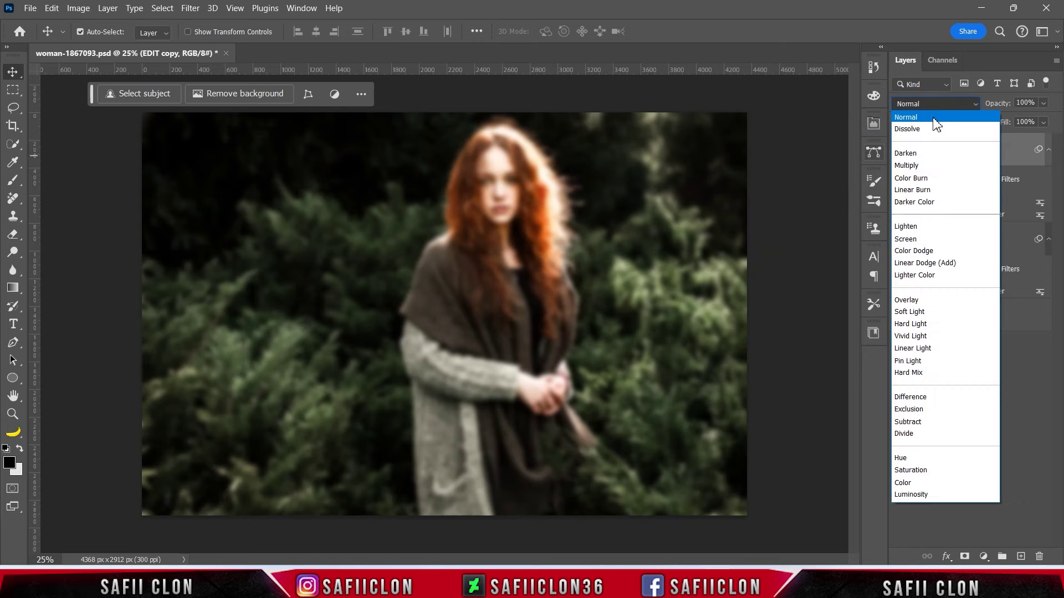
{"action": "left_click", "coordinate": [922, 227]}
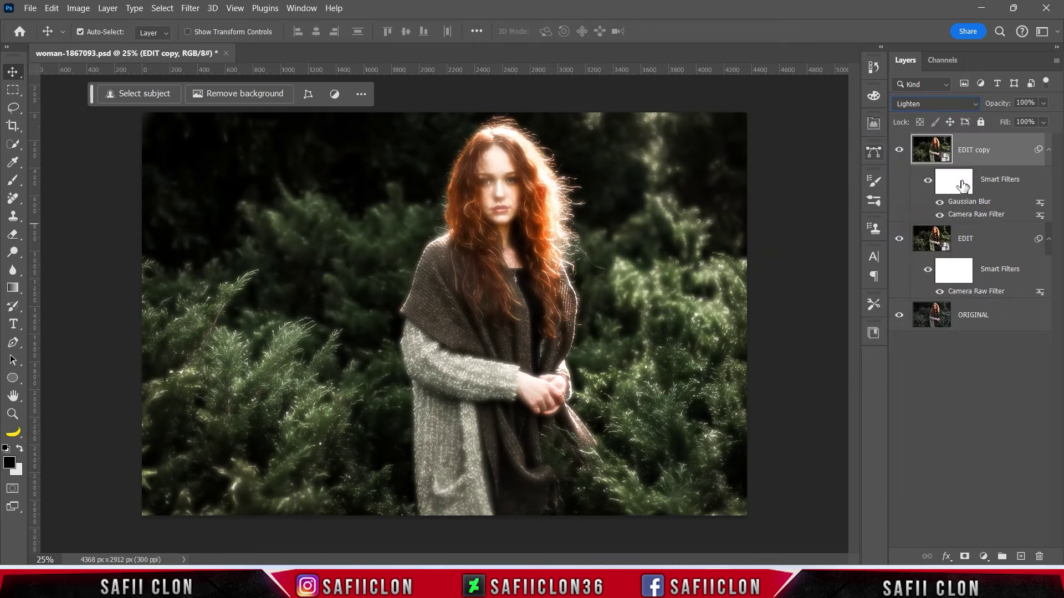
{"action": "left_click", "coordinate": [897, 151]}
{"action": "left_click", "coordinate": [897, 151]}
Add a layer mask to EDIT copy and set up a low-opacity Soft Round brush
{"action": "left_click", "coordinate": [966, 557]}
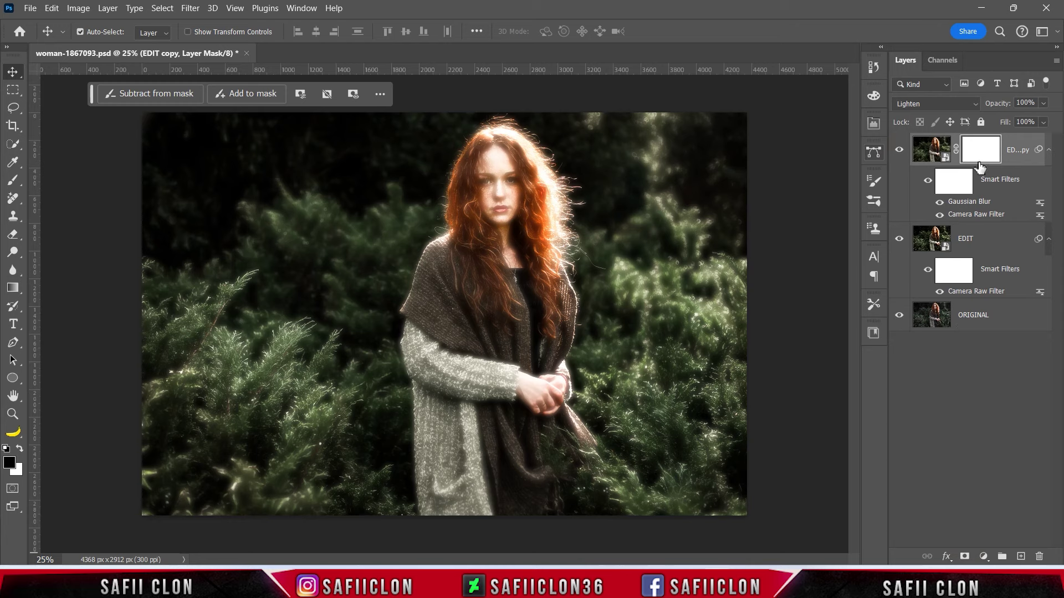
{"action": "left_click", "coordinate": [20, 182]}
{"action": "left_click", "coordinate": [55, 180]}
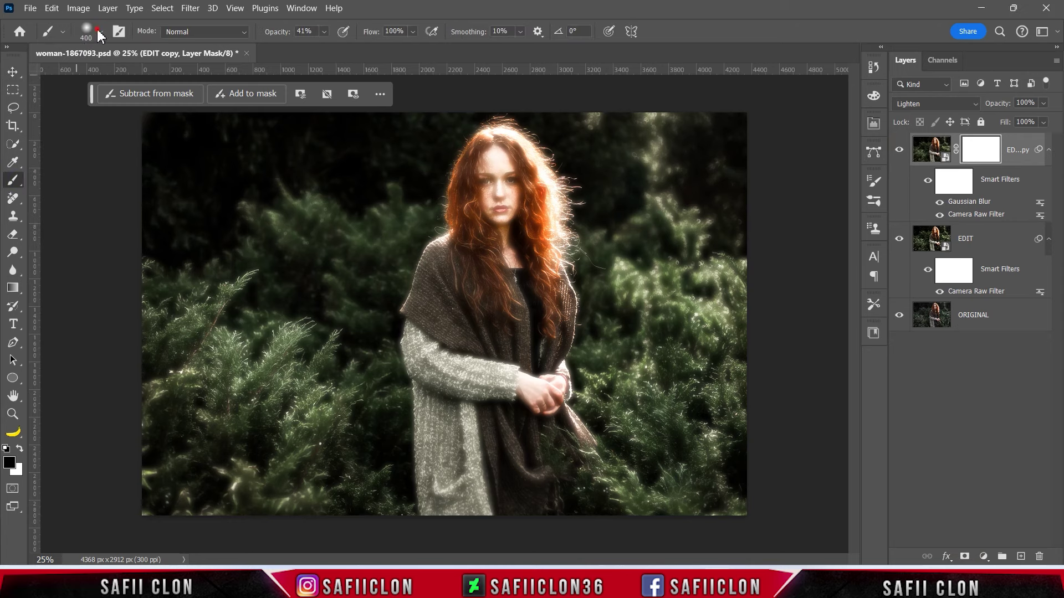
{"action": "left_click", "coordinate": [100, 31]}
{"action": "left_click", "coordinate": [88, 213]}
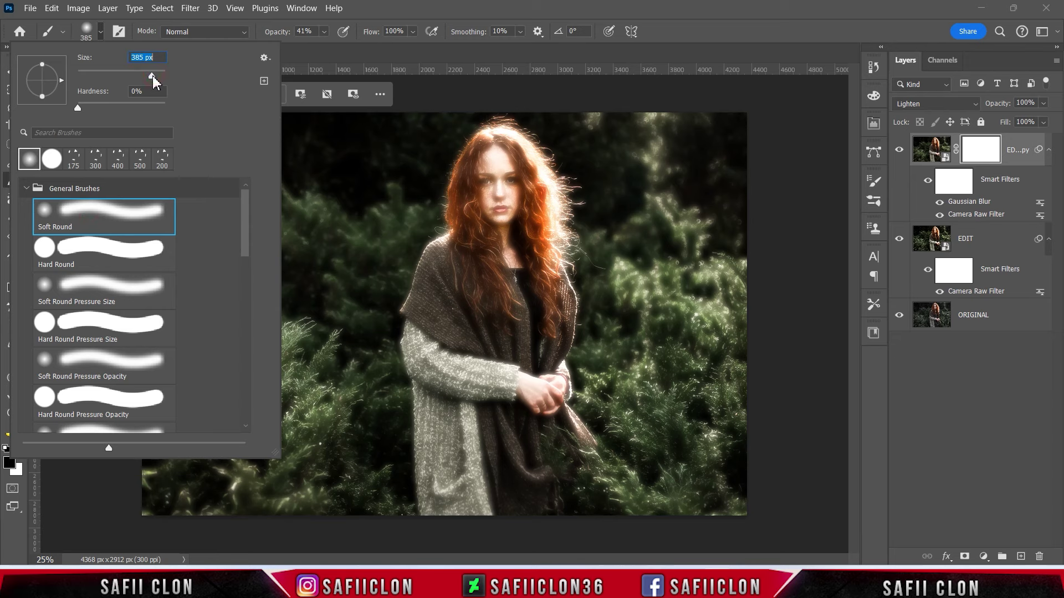
{"action": "left_click", "coordinate": [100, 32]}
{"action": "left_click_drag", "start_coordinate": [324, 32], "coordinate": [314, 49]}
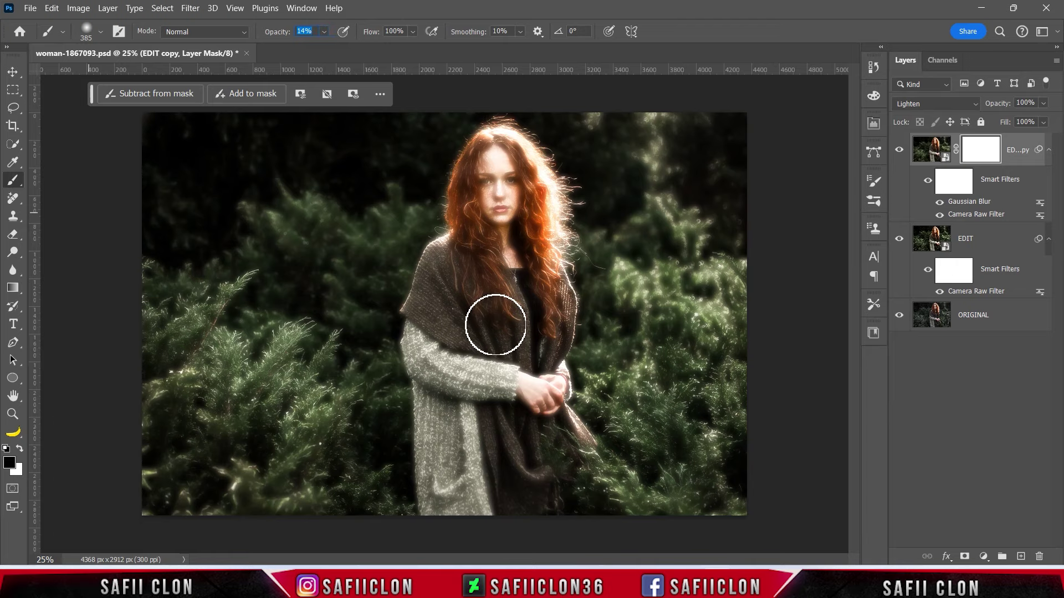
Paint black on the mask over her eyes, nose and hands to remove the glow
{"action": "key", "text": "ctrl+plus"}
{"action": "scroll", "coordinate": [495, 325], "scroll_direction": "up", "scroll_amount": 3}
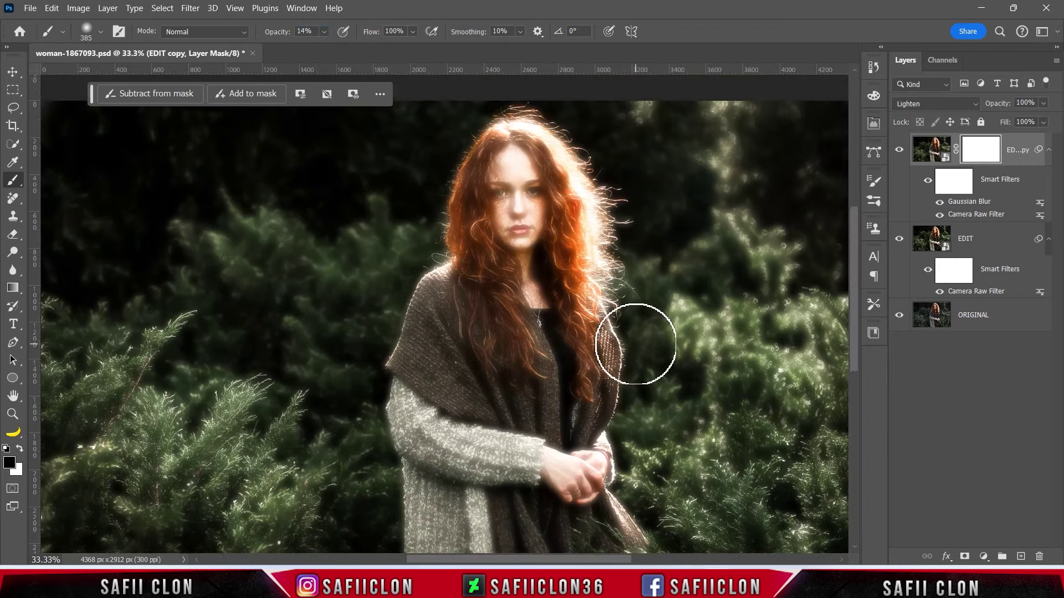
{"action": "key", "text": "bracketleft"}
{"action": "key", "text": "bracketleft"}
{"action": "mouse_move", "coordinate": [520, 222]}
{"action": "left_mouse_down"}
{"action": "mouse_move", "coordinate": [510, 177]}
{"action": "mouse_move", "coordinate": [520, 209]}
{"action": "mouse_move", "coordinate": [505, 231]}
{"action": "mouse_move", "coordinate": [528, 257]}
{"action": "mouse_move", "coordinate": [503, 161]}
{"action": "mouse_move", "coordinate": [522, 226]}
{"action": "left_mouse_up"}
{"action": "scroll", "coordinate": [522, 225], "scroll_direction": "down", "scroll_amount": 4}
{"action": "scroll", "coordinate": [554, 332], "scroll_direction": "down", "scroll_amount": 2}
{"action": "left_click_drag", "start_coordinate": [569, 380], "coordinate": [573, 404]}
{"action": "scroll", "coordinate": [530, 292], "scroll_direction": "up", "scroll_amount": 4}
{"action": "key", "text": "bracketleft"}
{"action": "scroll", "coordinate": [554, 286], "scroll_direction": "down", "scroll_amount": 1}
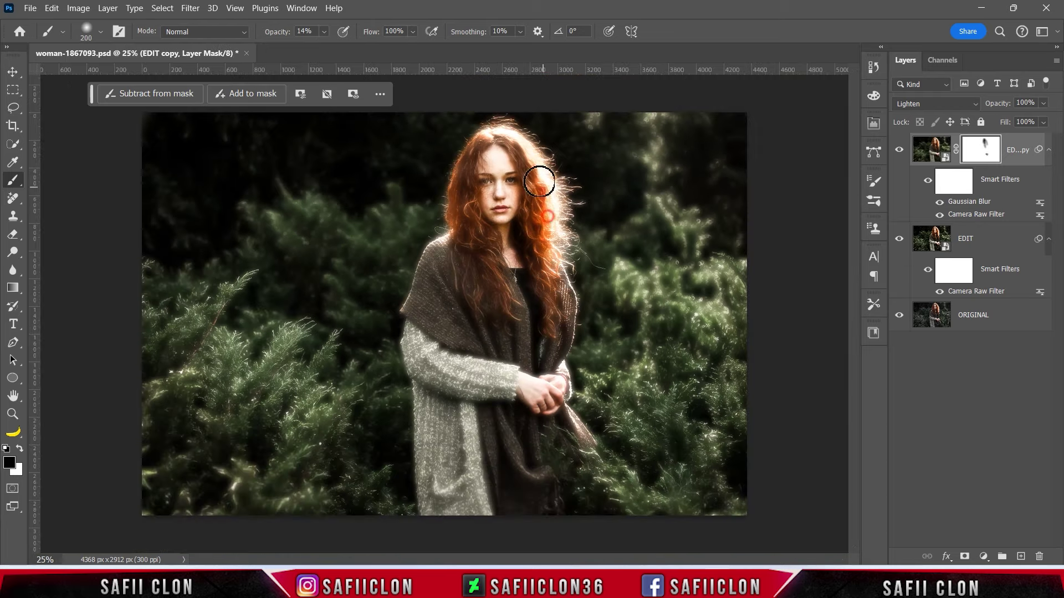
Compare the masked glow on and off, then stamp all visible layers into Layer 1
{"action": "left_click", "coordinate": [898, 150]}
{"action": "left_click", "coordinate": [899, 149]}
{"action": "left_click", "coordinate": [899, 149]}
{"action": "key", "text": "ctrl+shift+alt+e"}
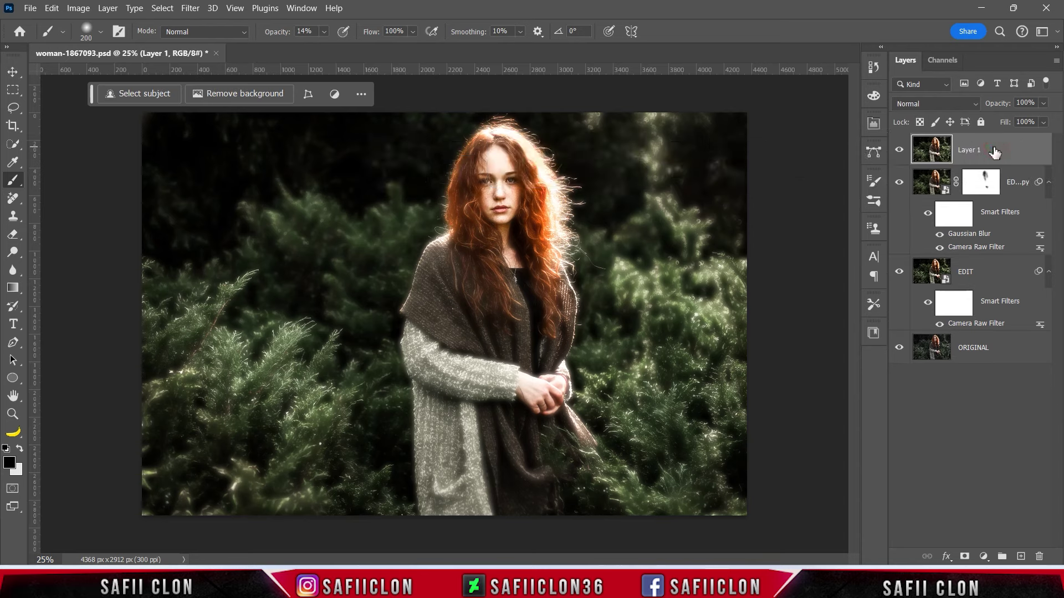
Apply a Motion Blur to Layer 1 at a 38° angle and 285 px distance
{"action": "left_click", "coordinate": [189, 9]}
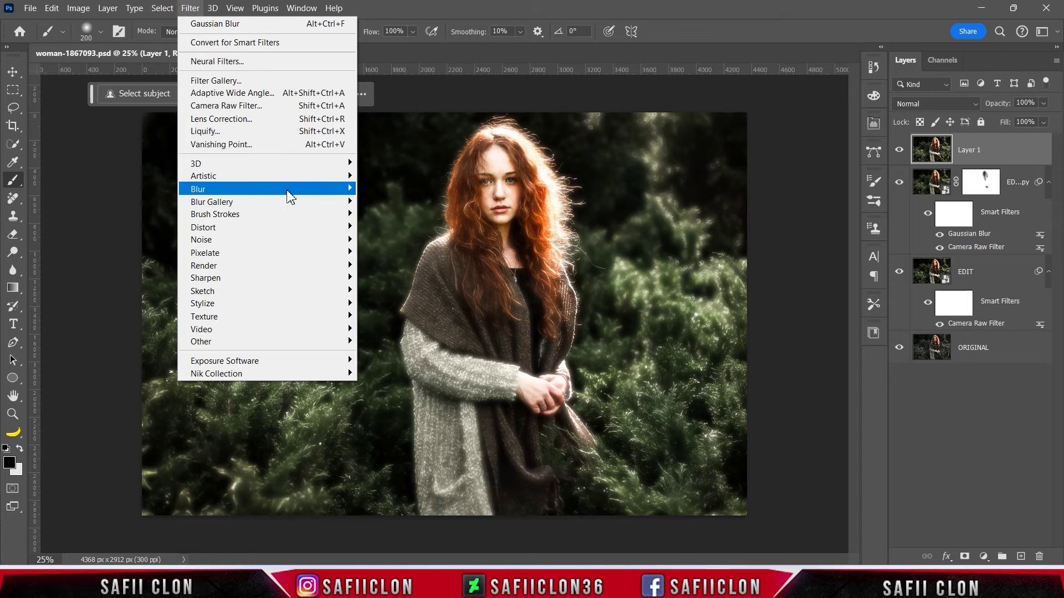
{"action": "left_click", "coordinate": [391, 264]}
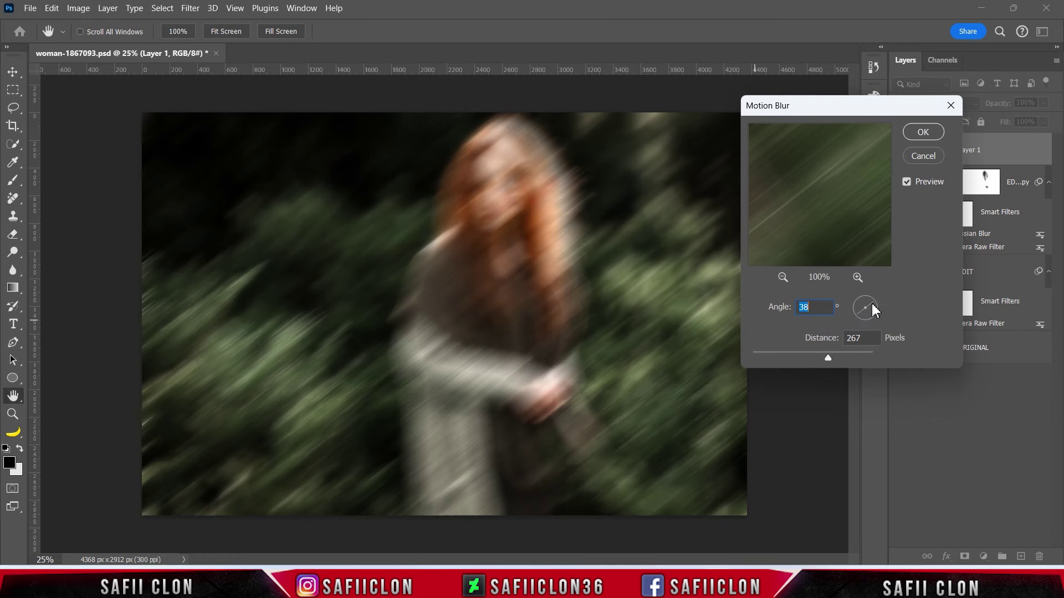
{"action": "left_click_drag", "start_coordinate": [874, 302], "coordinate": [875, 304]}
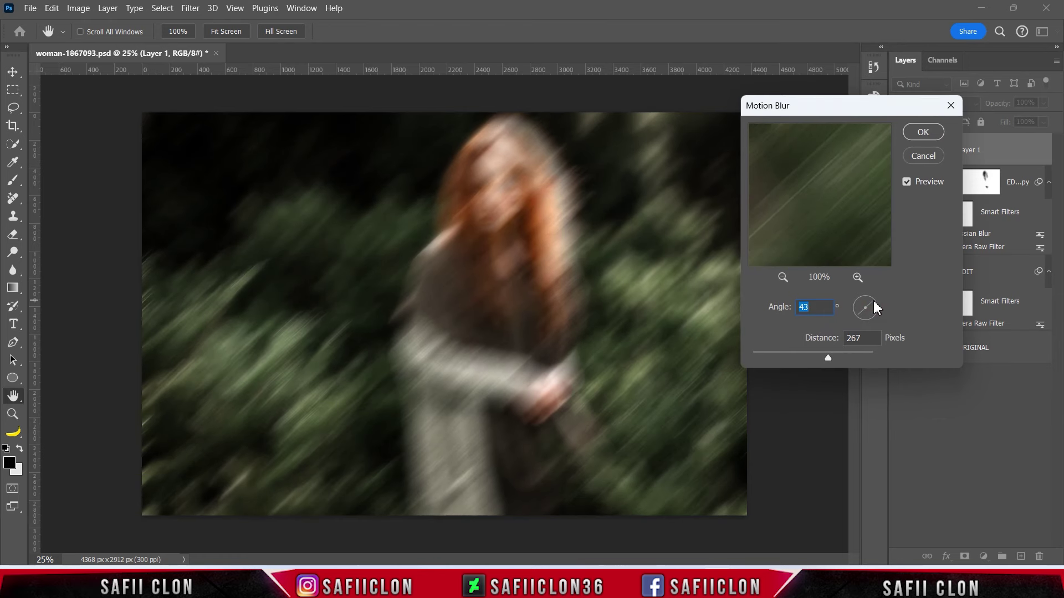
{"action": "left_click_drag", "start_coordinate": [828, 358], "coordinate": [831, 359]}
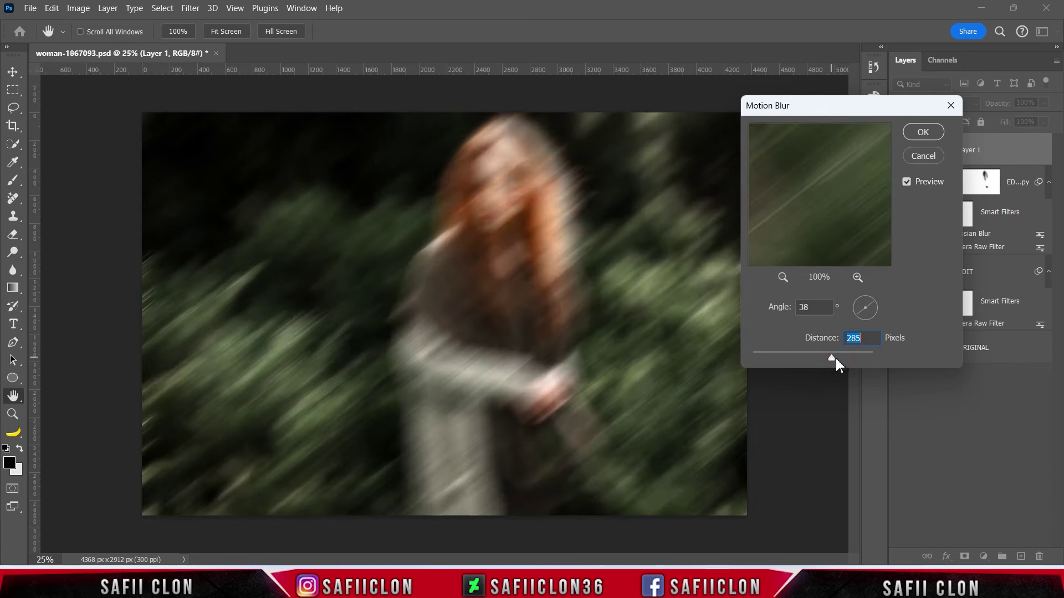
{"action": "left_click", "coordinate": [921, 132]}
{"action": "key", "text": "b"}
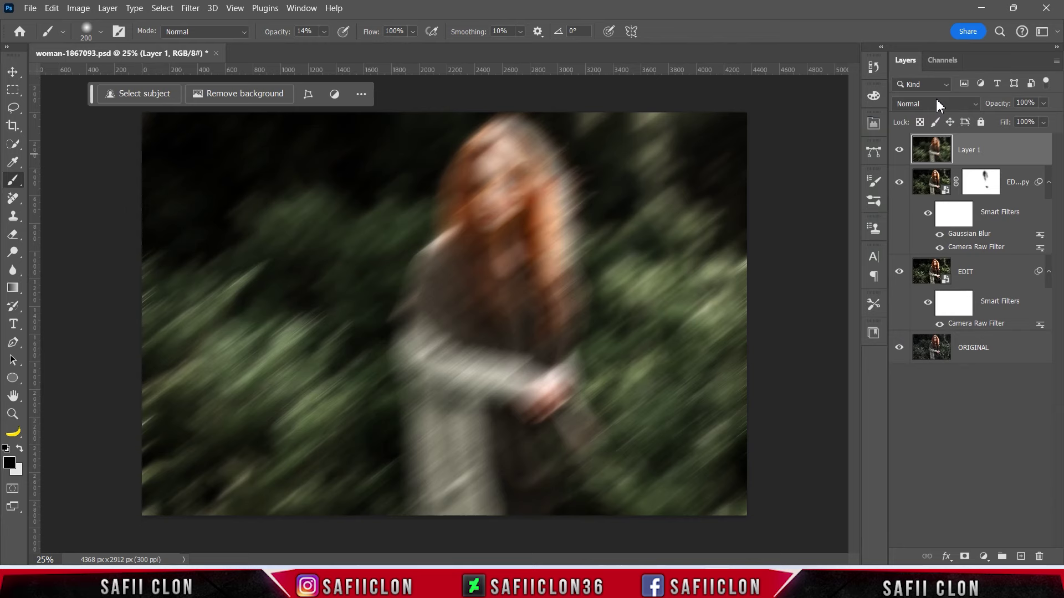
Blend Layer 1 as Color Dodge, add a white layer mask, and compare the glow
{"action": "left_click", "coordinate": [938, 105]}
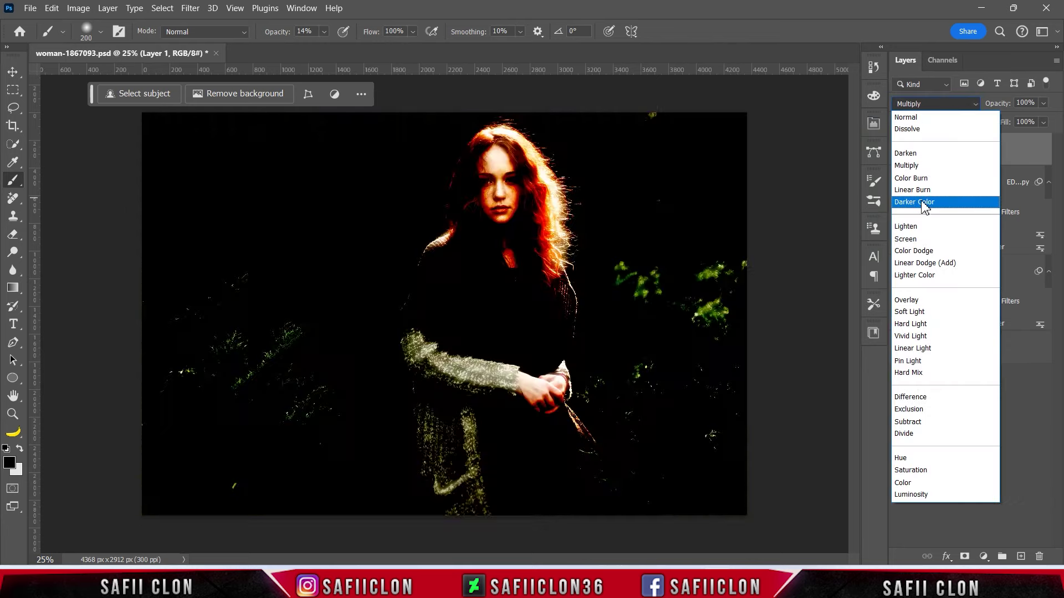
{"action": "left_click", "coordinate": [931, 251]}
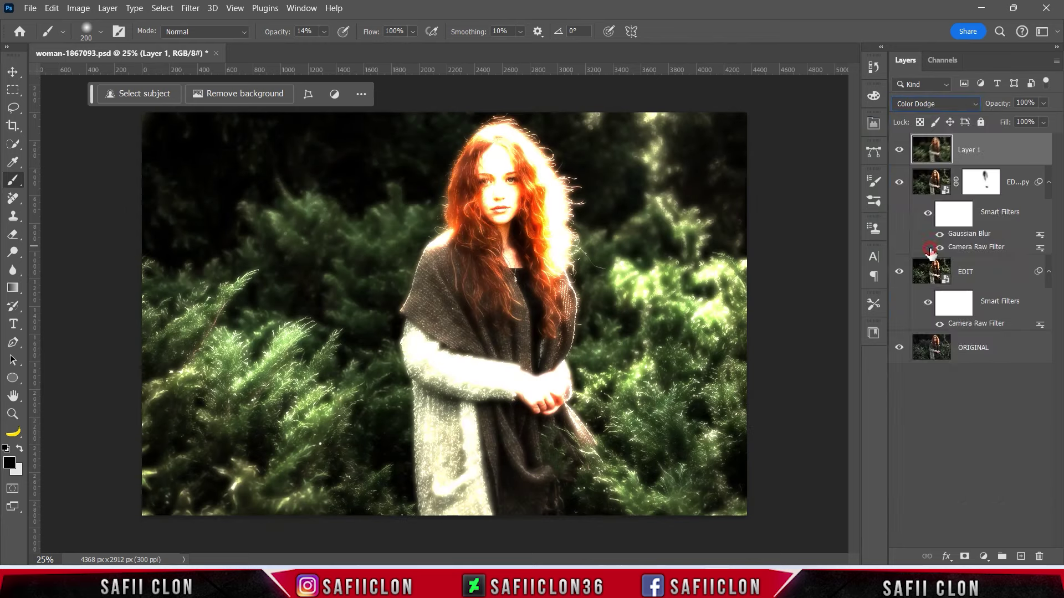
{"action": "left_click", "coordinate": [996, 148]}
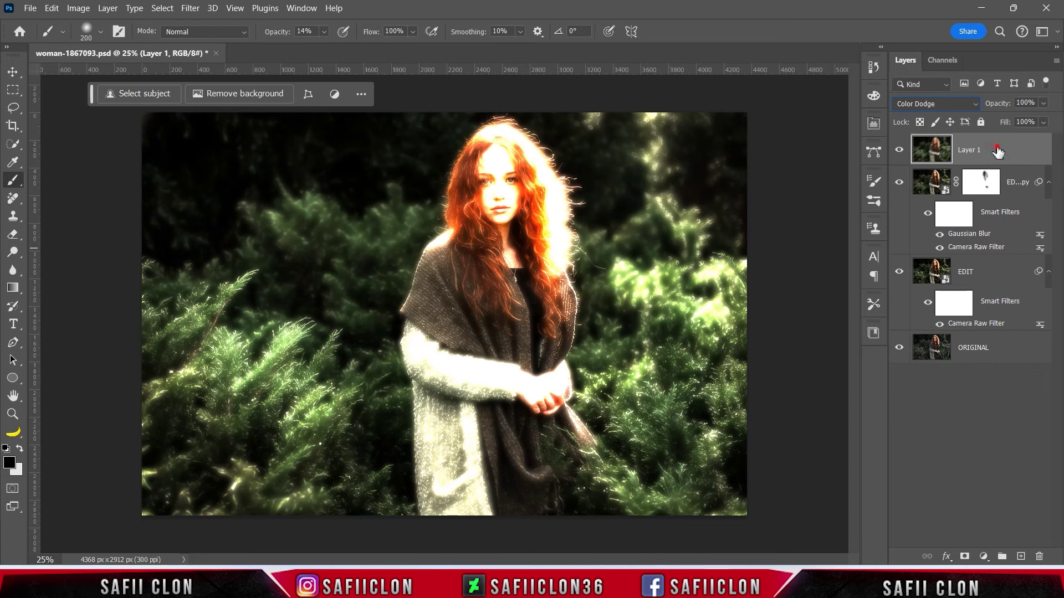
{"action": "left_click", "coordinate": [965, 557]}
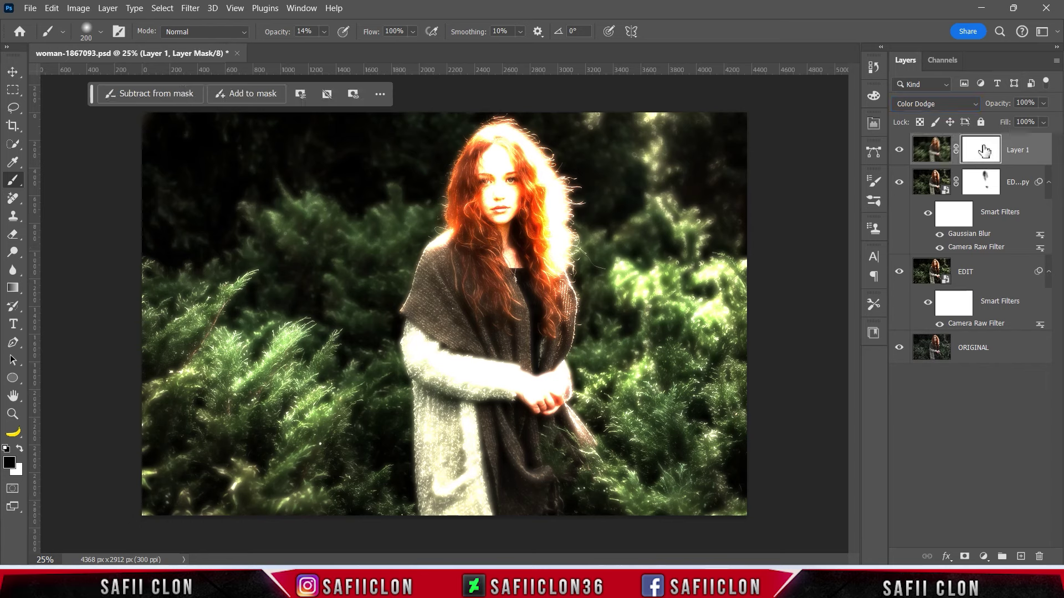
{"action": "left_click", "coordinate": [899, 150]}
{"action": "left_click", "coordinate": [899, 150]}
{"action": "right_click", "coordinate": [17, 188]}
Set brush opacity to about 13% and mask the glow over the face and beside the hair
{"action": "left_click", "coordinate": [56, 178]}
{"action": "left_click_drag", "start_coordinate": [330, 49], "coordinate": [329, 49]}
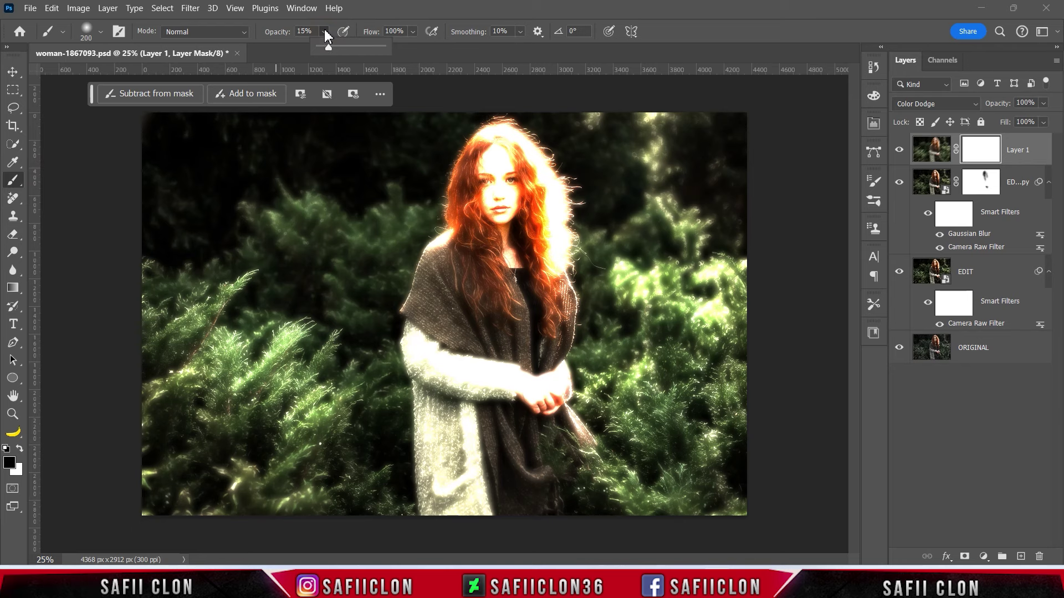
{"action": "left_click_drag", "start_coordinate": [328, 47], "coordinate": [327, 47]}
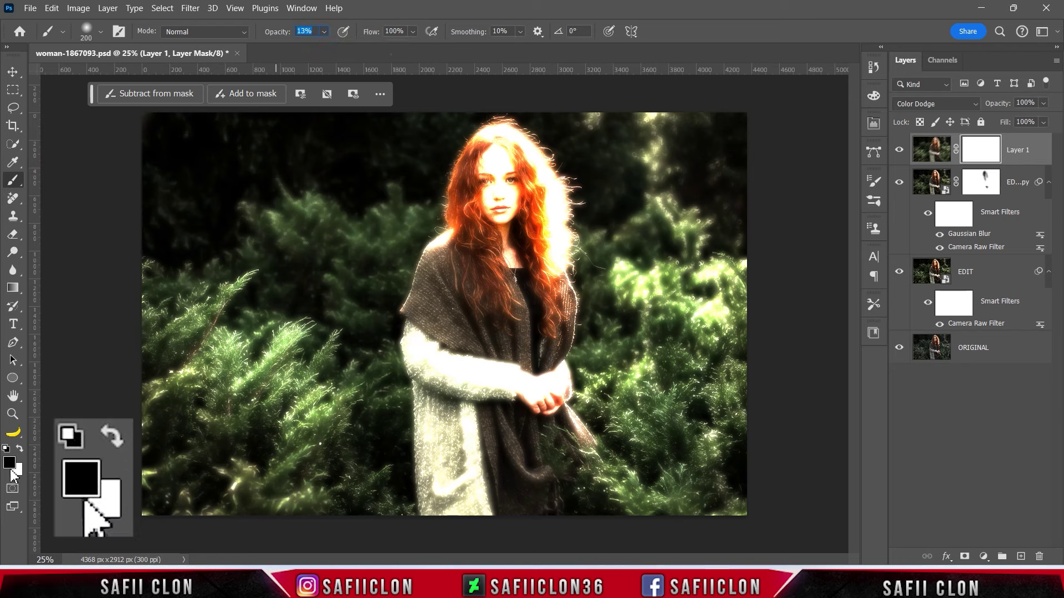
{"action": "key", "text": "bracketright"}
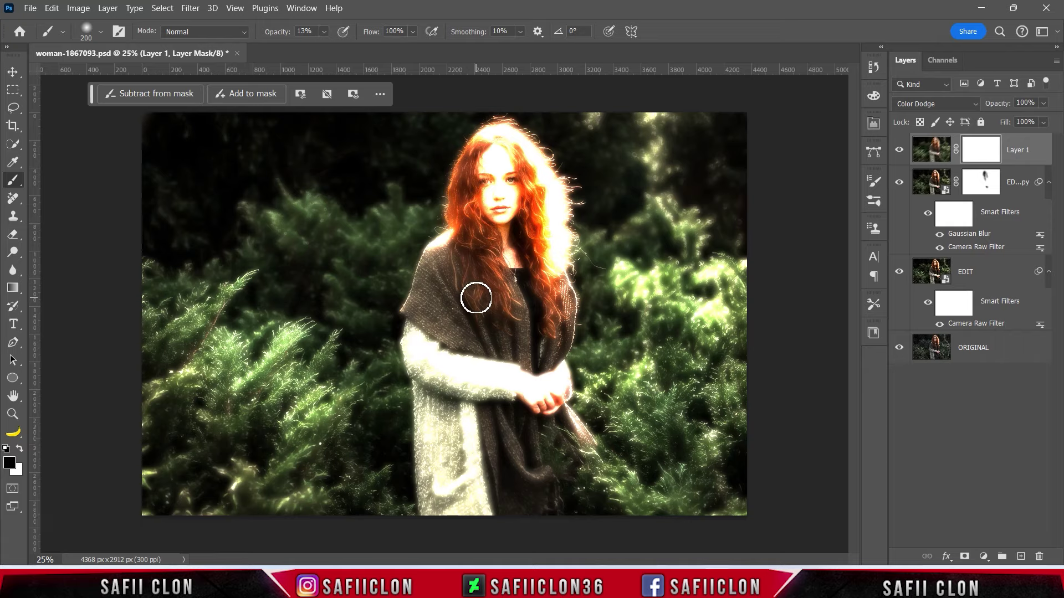
{"action": "key", "text": "ctrl+plus"}
{"action": "scroll", "coordinate": [517, 367], "scroll_direction": "up", "scroll_amount": 2}
{"action": "key", "text": "bracketright"}
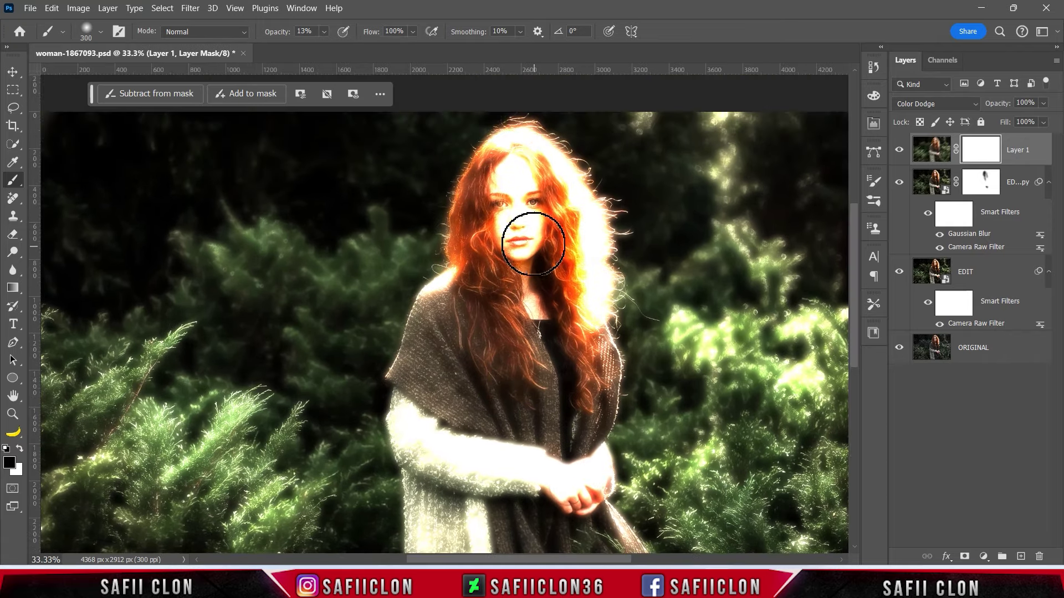
{"action": "mouse_move", "coordinate": [522, 206]}
{"action": "left_mouse_down"}
{"action": "mouse_move", "coordinate": [522, 252]}
{"action": "mouse_move", "coordinate": [589, 321]}
{"action": "left_mouse_up"}
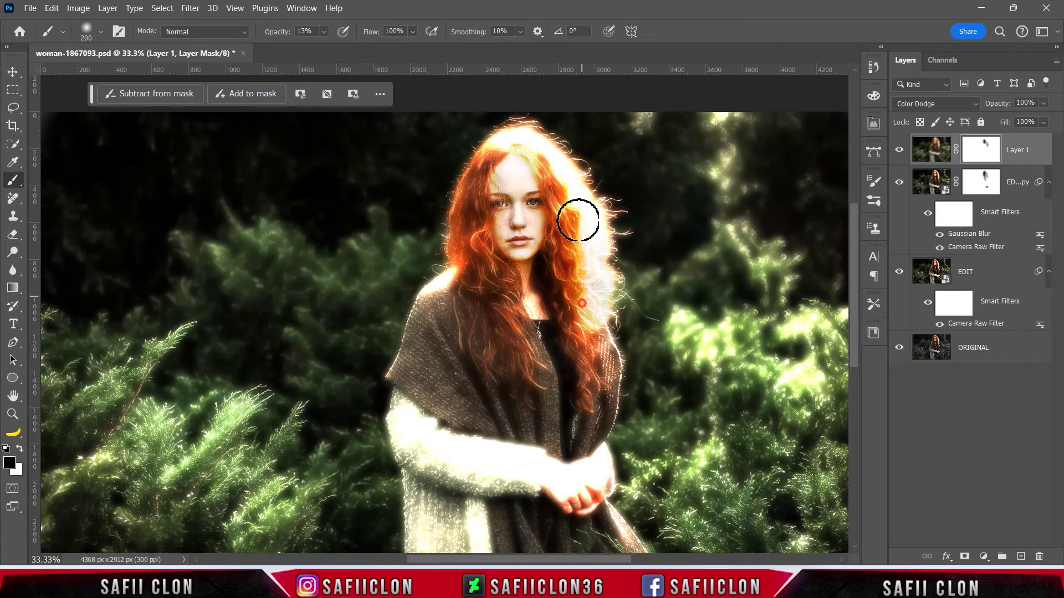
{"action": "left_click", "coordinate": [324, 31]}
{"action": "left_click_drag", "start_coordinate": [328, 46], "coordinate": [333, 48]}
{"action": "key", "text": "bracketleft"}
{"action": "key", "text": "bracketleft"}
{"action": "left_click_drag", "start_coordinate": [532, 166], "coordinate": [585, 210]}
{"action": "key", "text": "bracketright"}
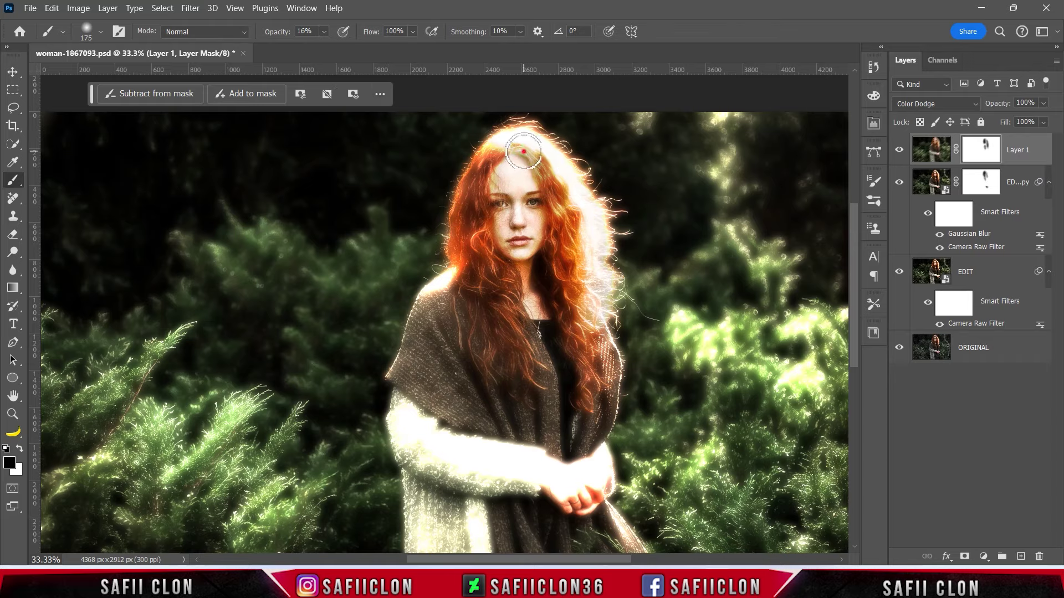
At 22% brush opacity, mask the glow over the sleeve, hands, cardigan and hair
{"action": "scroll", "coordinate": [586, 210], "scroll_direction": "down", "scroll_amount": 2}
{"action": "mouse_move", "coordinate": [570, 356]}
{"action": "left_mouse_down"}
{"action": "mouse_move", "coordinate": [595, 440]}
{"action": "mouse_move", "coordinate": [554, 428]}
{"action": "left_mouse_up"}
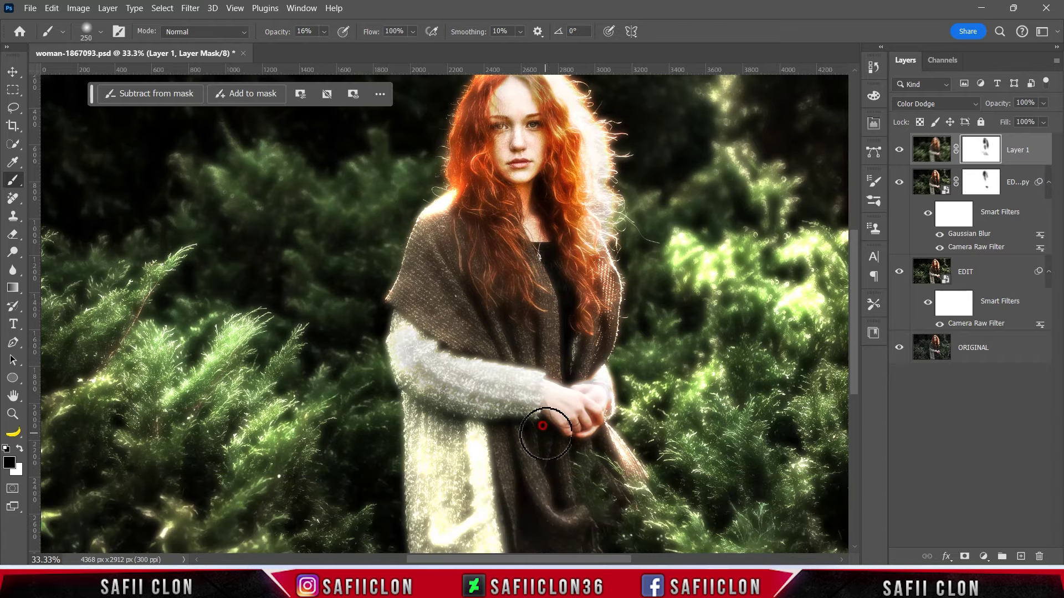
{"action": "key", "text": "ctrl+minus"}
{"action": "key", "text": "bracketright"}
{"action": "key", "text": "bracketright"}
{"action": "key", "text": "bracketright"}
{"action": "key", "text": "2"}
{"action": "key", "text": "2"}
{"action": "left_click_drag", "start_coordinate": [466, 468], "coordinate": [442, 496]}
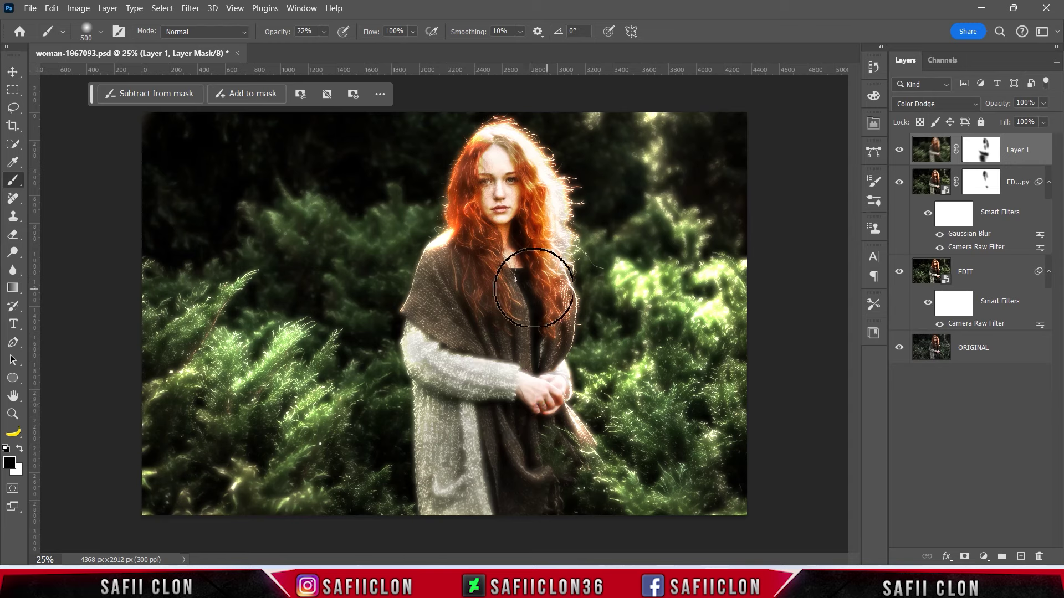
{"action": "key", "text": "bracketleft"}
{"action": "key", "text": "bracketleft"}
{"action": "key", "text": "bracketleft"}
{"action": "left_click_drag", "start_coordinate": [475, 171], "coordinate": [527, 277]}
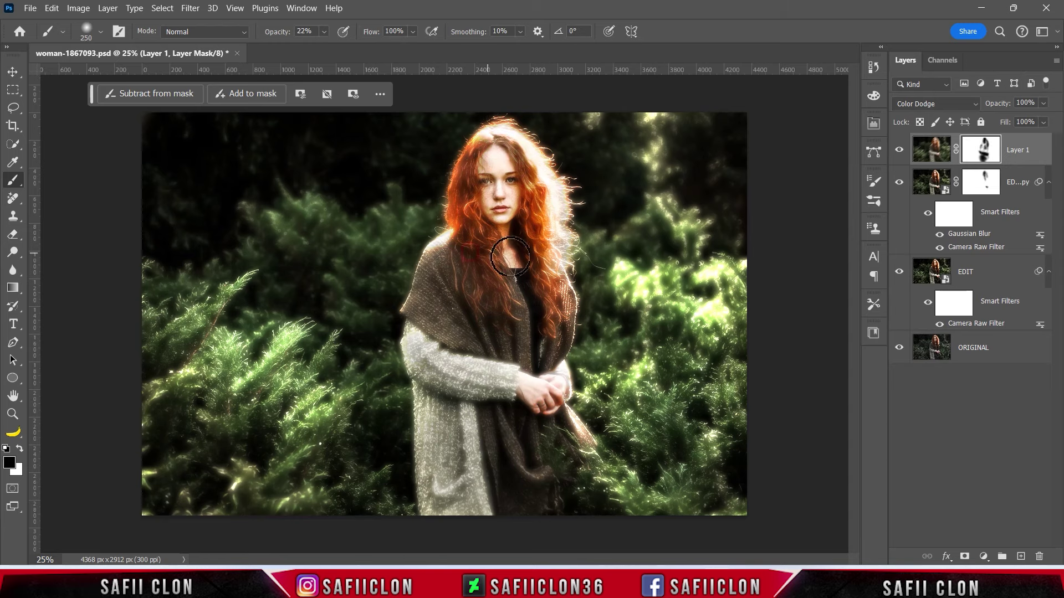
Compare the glow on and off, then tone it down on the lower-left foliage
{"action": "left_click", "coordinate": [898, 153]}
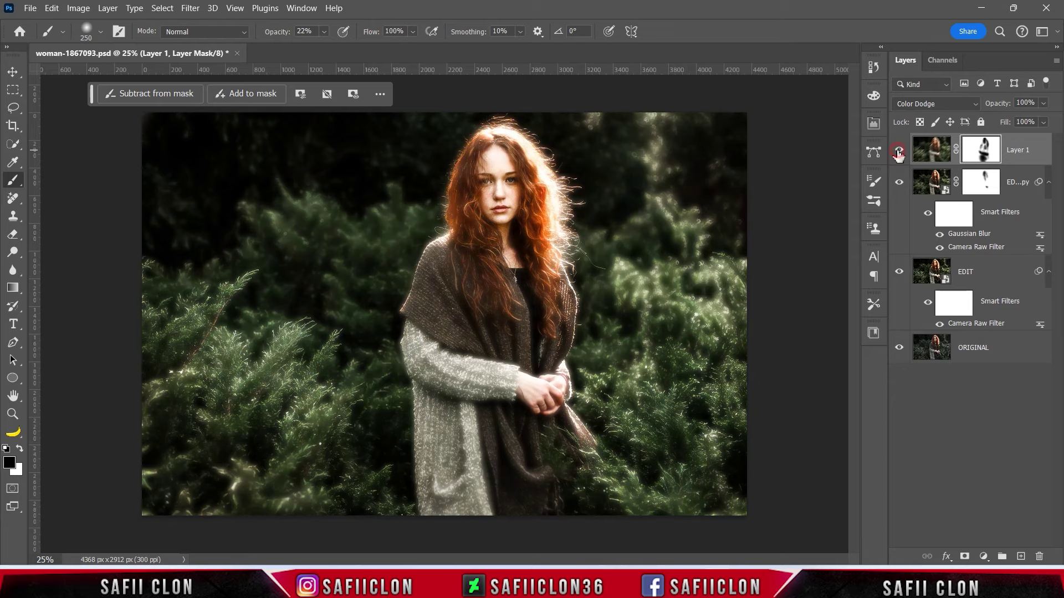
{"action": "left_click", "coordinate": [899, 154]}
{"action": "left_click", "coordinate": [899, 154]}
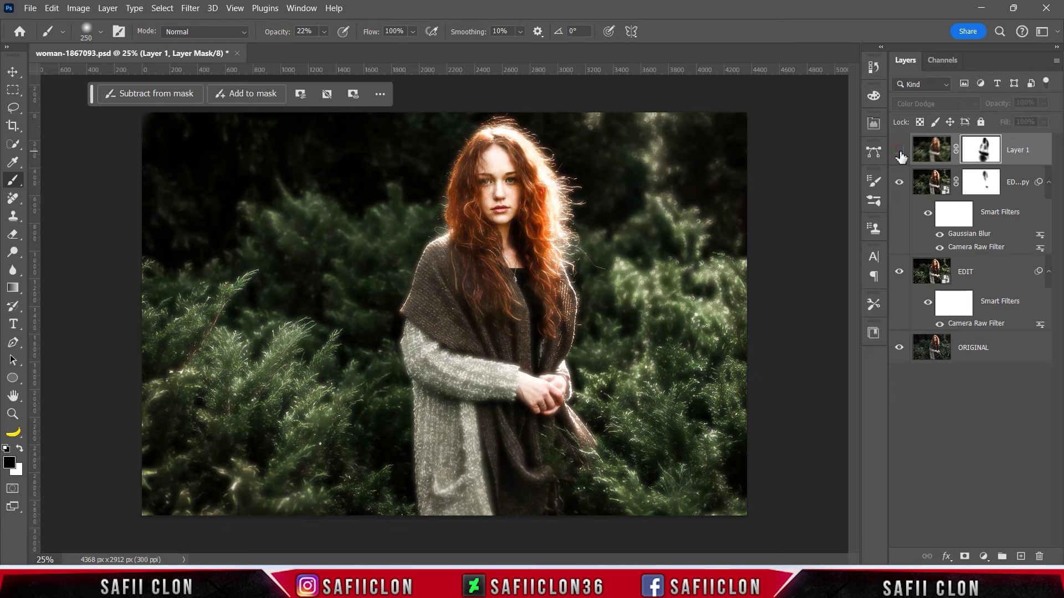
{"action": "left_click_drag", "start_coordinate": [702, 312], "coordinate": [720, 309]}
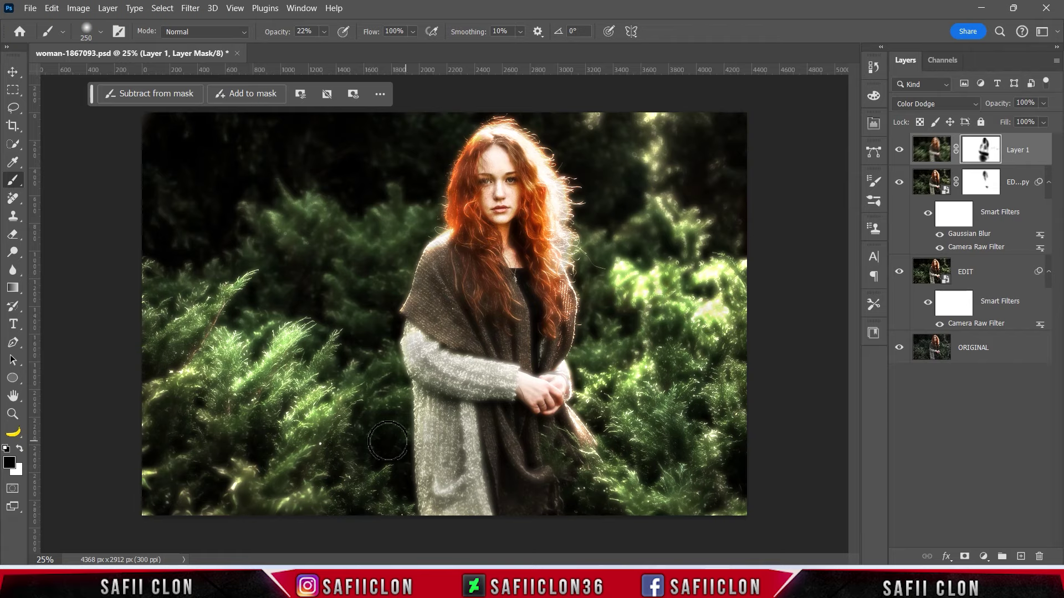
{"action": "key", "text": "ctrl+minus"}
{"action": "key", "text": "ctrl+minus"}
{"action": "key", "text": "ctrl+plus"}
{"action": "key", "text": "ctrl+plus"}
{"action": "key", "text": "ctrl+minus"}
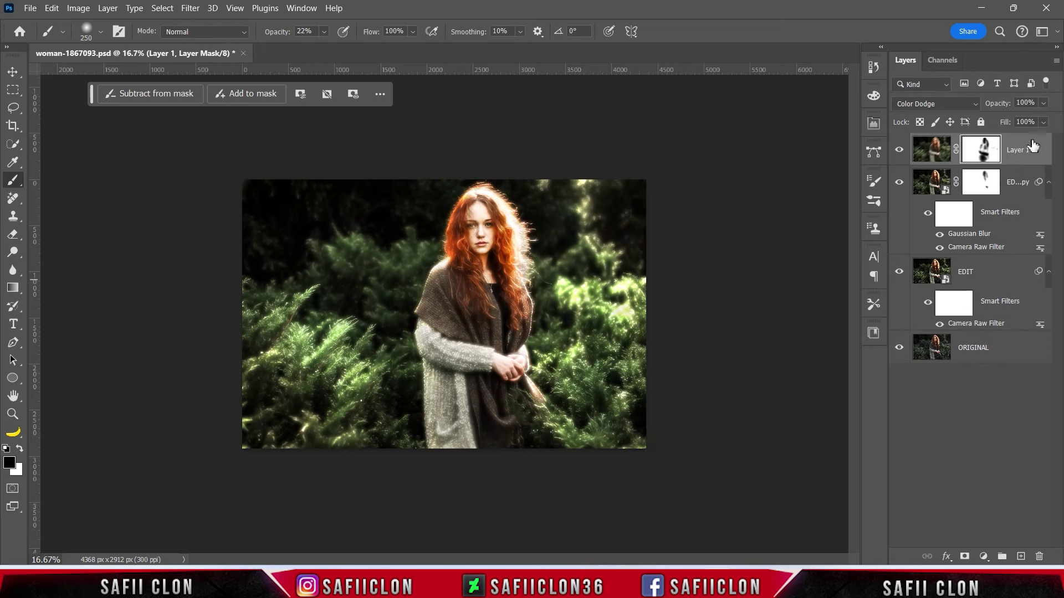
Select Layer 1, EDIT copy and EDIT and group them into a group named EDIT
{"action": "left_click", "coordinate": [1033, 145]}
{"action": "left_click", "coordinate": [999, 271], "text": "shift"}
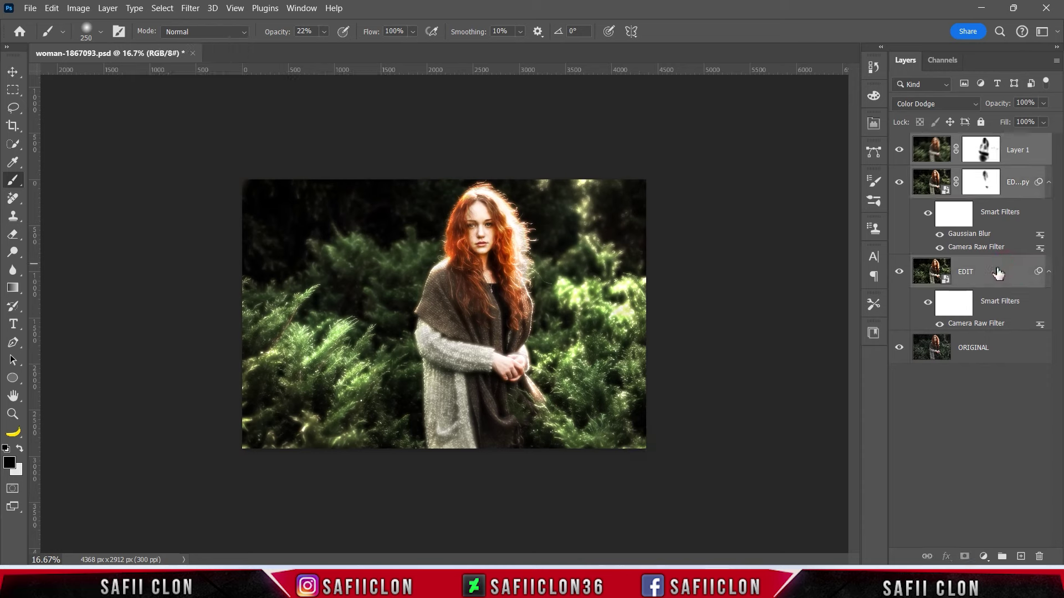
{"action": "right_click", "coordinate": [997, 273]}
{"action": "left_click", "coordinate": [898, 62]}
{"action": "type", "text": "EDIT"}
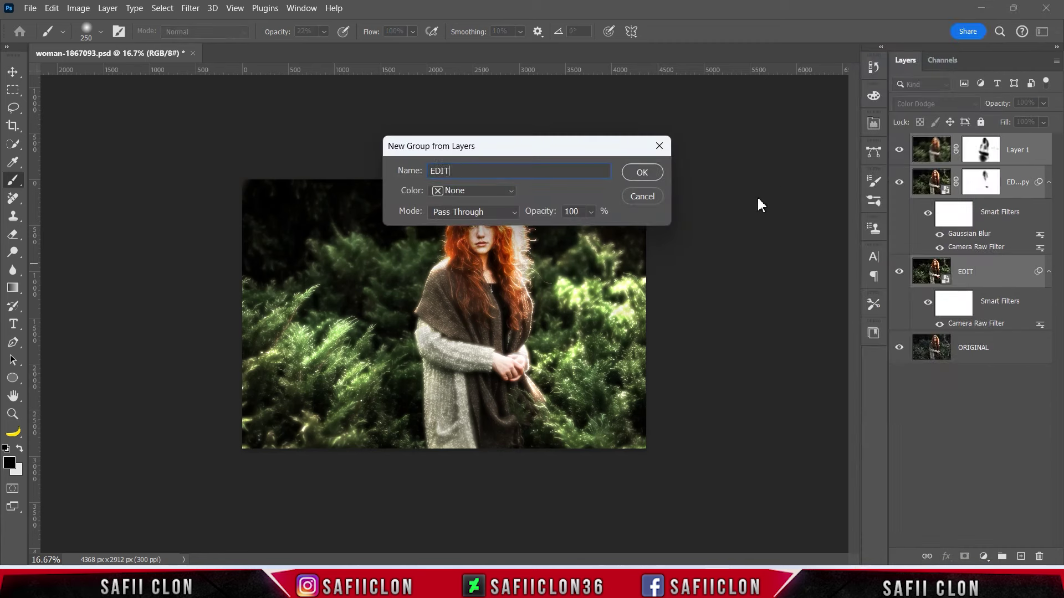
{"action": "left_click", "coordinate": [642, 172]}
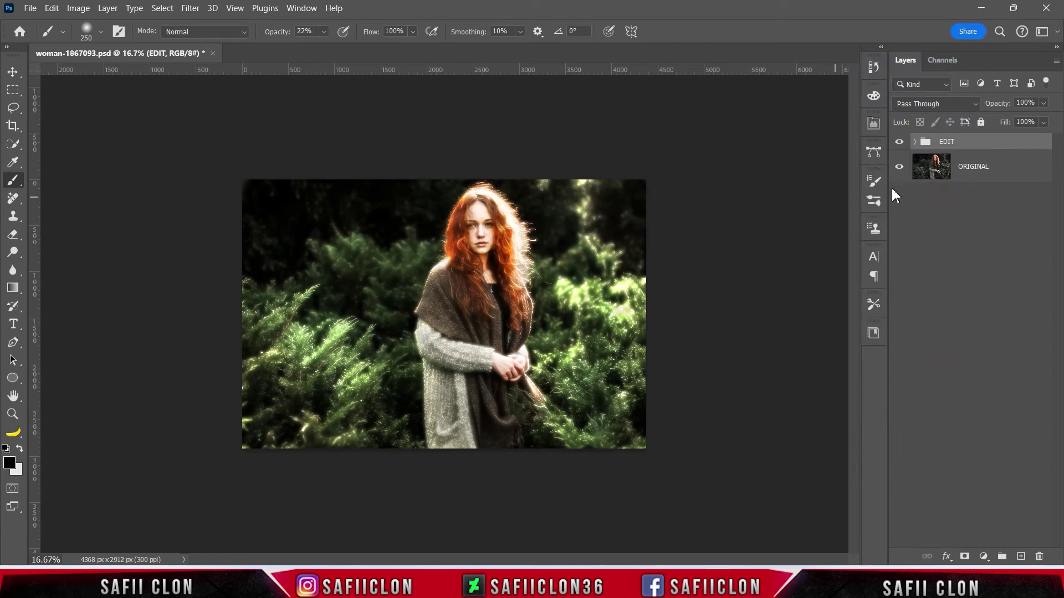
Toggle the EDIT group to compare the portrait before and after editing
{"action": "left_click", "coordinate": [898, 143]}
{"action": "left_click", "coordinate": [899, 143]}
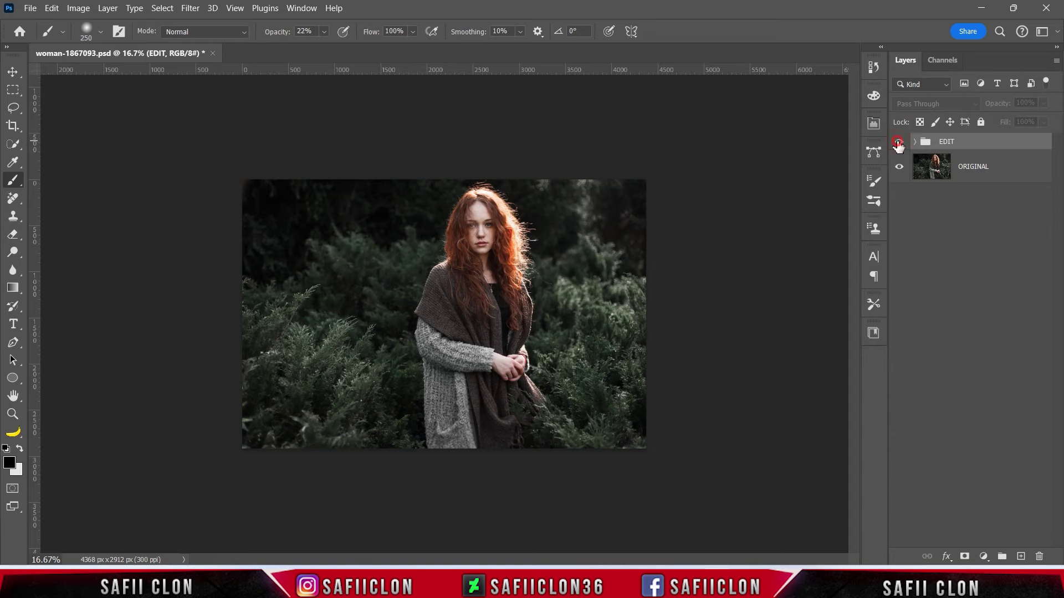
{"action": "left_click", "coordinate": [899, 143]}
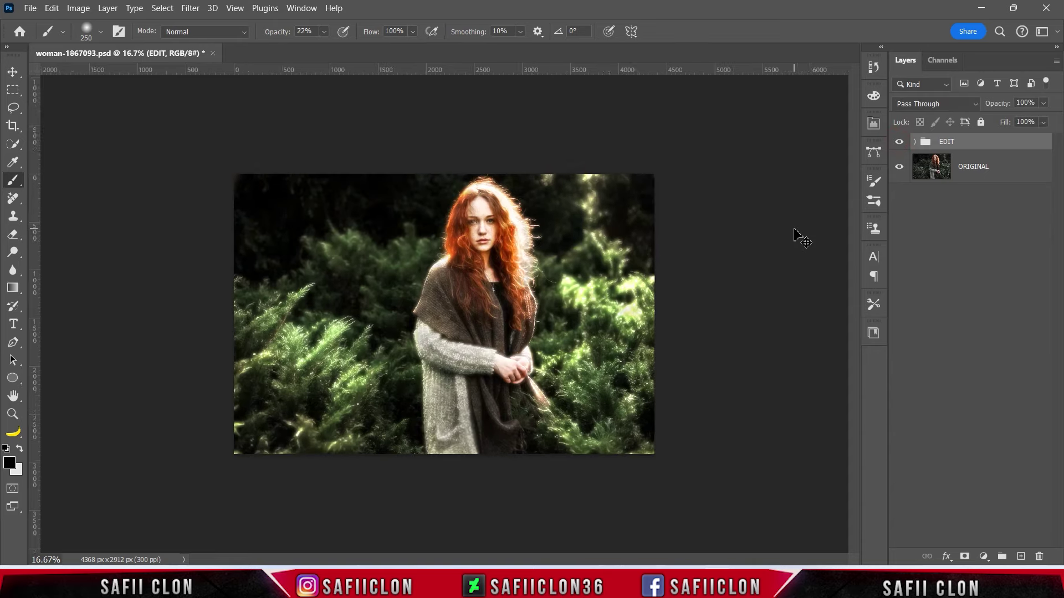
{"action": "key", "text": "ctrl+plus"}
{"action": "key", "text": "ctrl+minus"}
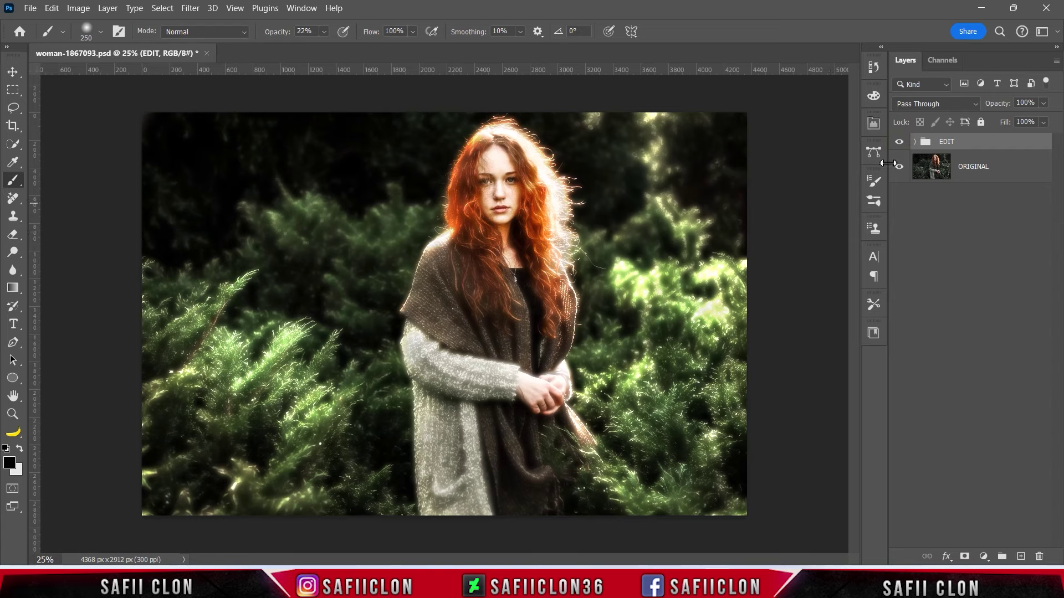
{"action": "left_click", "coordinate": [899, 143]}
{"action": "left_click", "coordinate": [898, 142]}
{"action": "left_click", "coordinate": [898, 143]}
{"action": "left_click", "coordinate": [899, 143]}
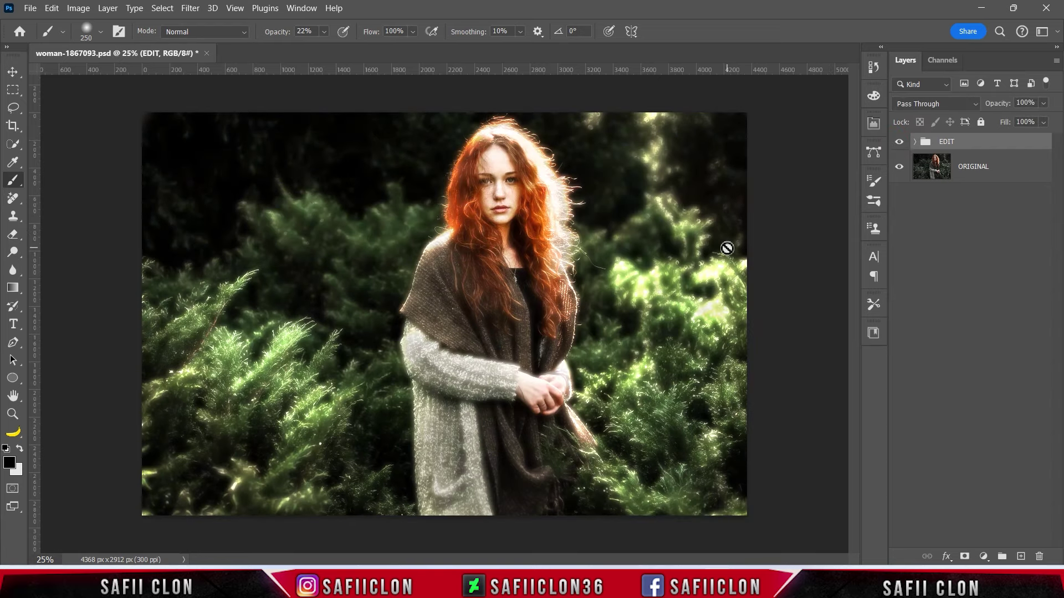